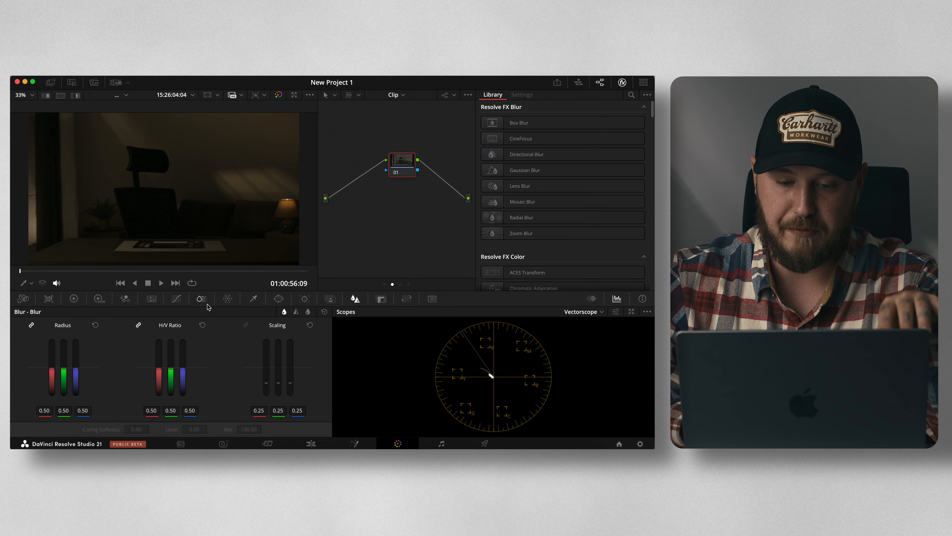
- Examine the Group Pre Clip node graph and its node, then switch to the Group Post Clip graph
click(397, 95)
click(403, 107)
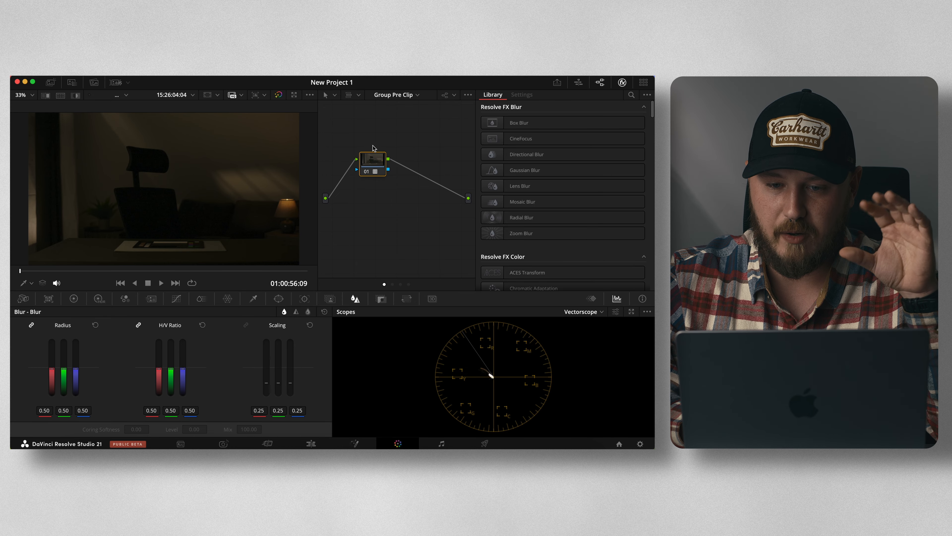
click(368, 173)
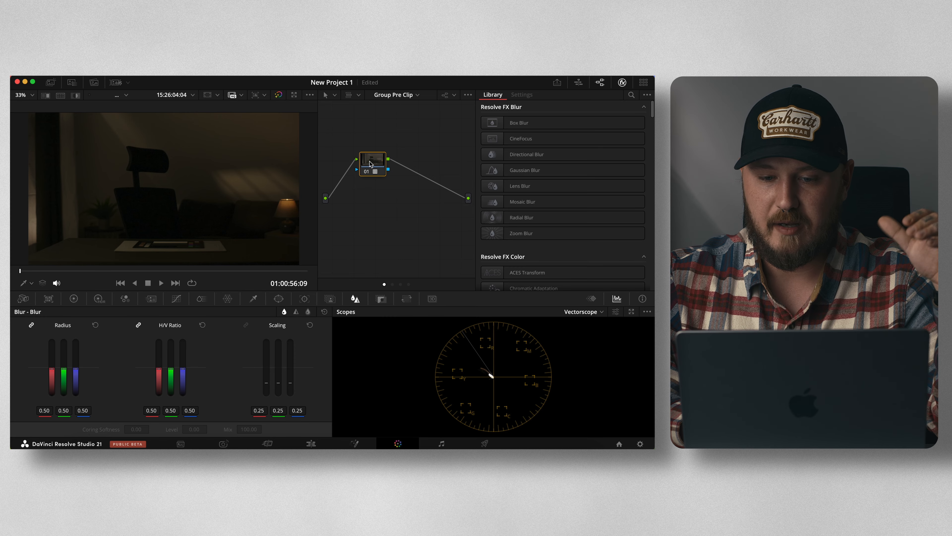
mouse_move(371, 163)
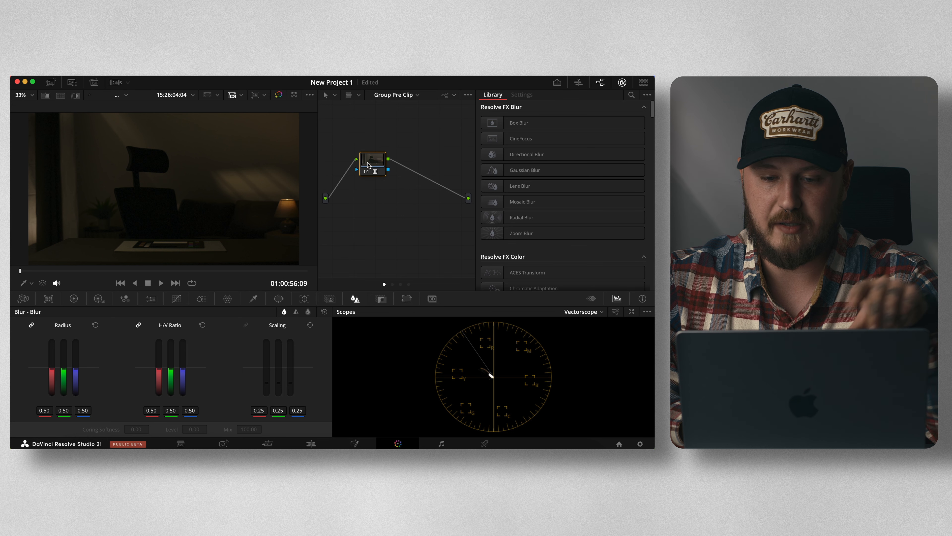
click(398, 96)
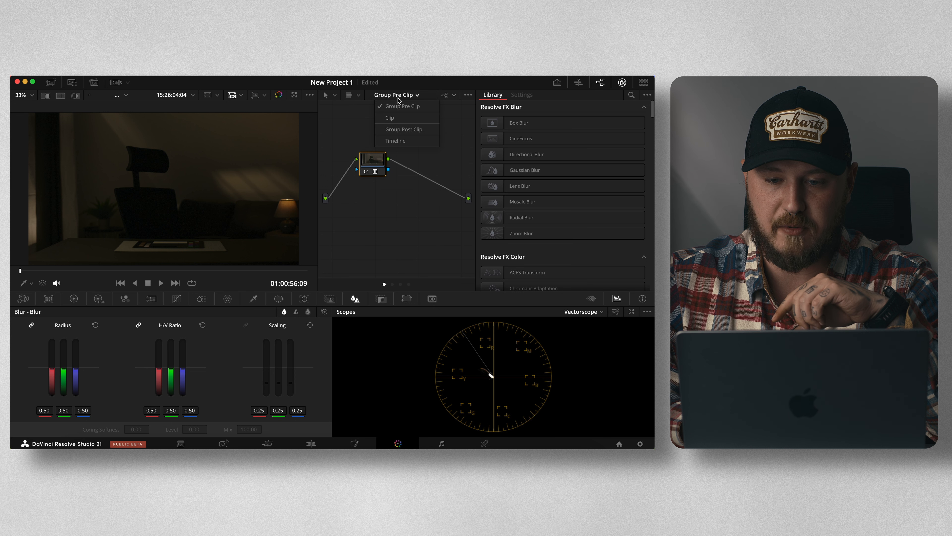
click(398, 130)
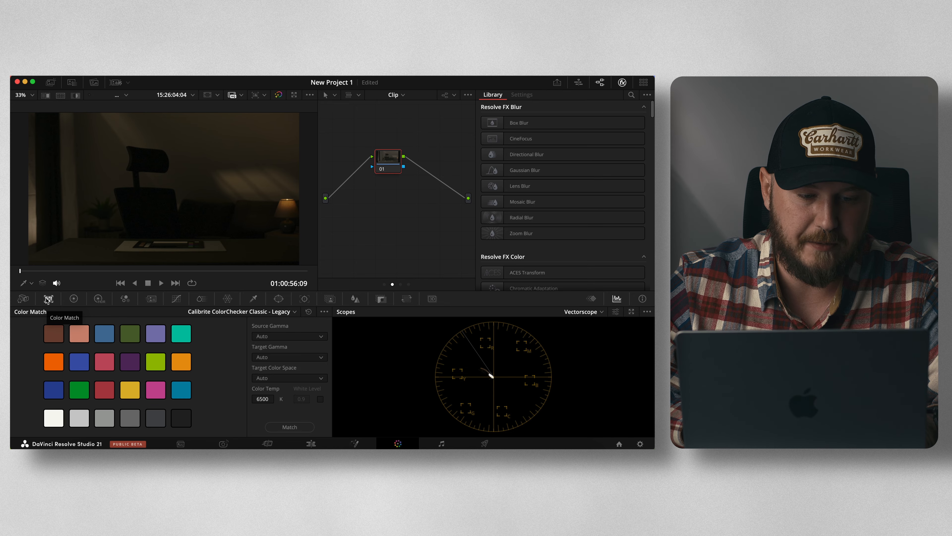
- Go to the frame with the color checker held up and choose Calibrite ColorChecker Video as the Color Match chart
click(77, 270)
drag(78, 271, 82, 270)
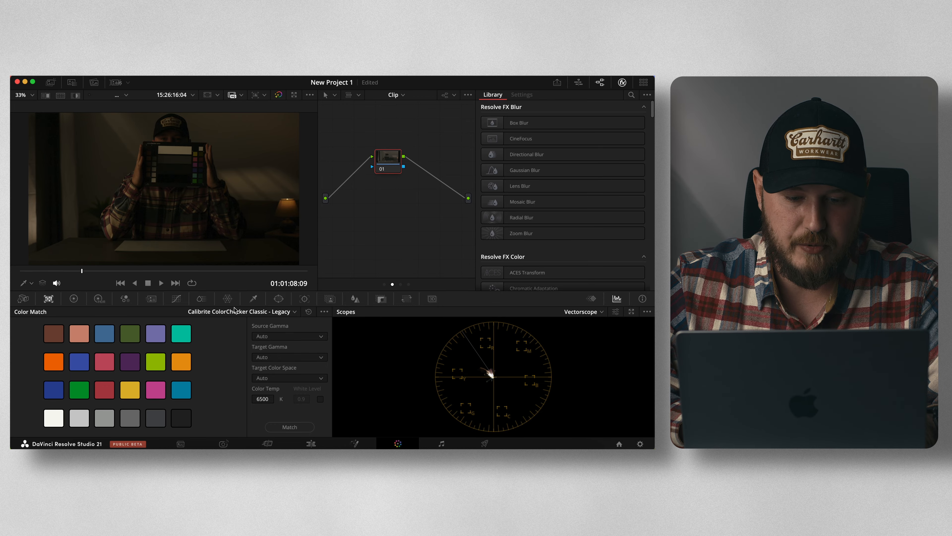
click(250, 314)
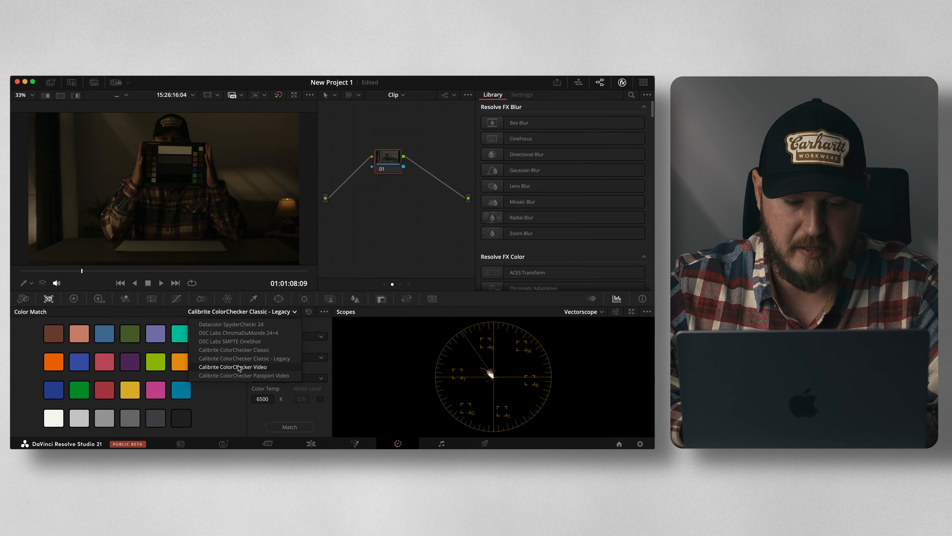
click(228, 367)
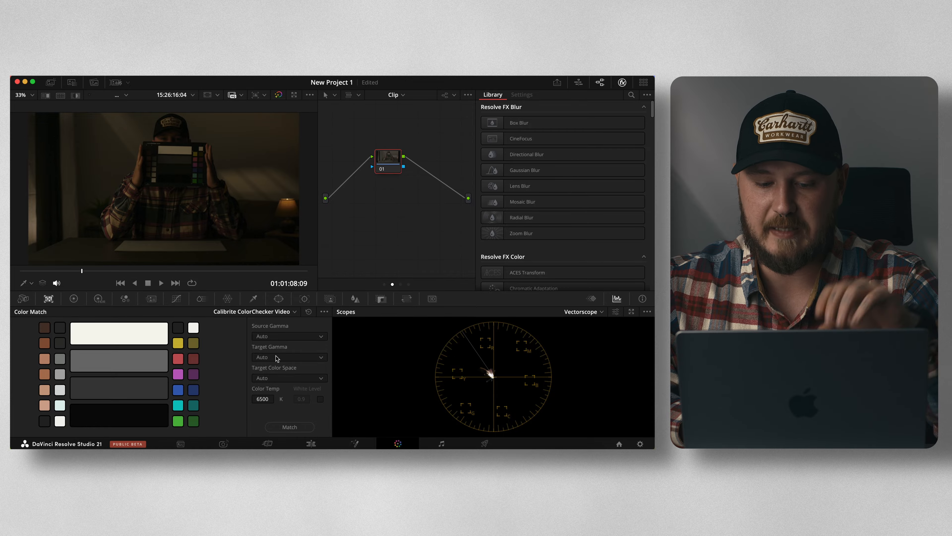
- Set the Color Match source gamma and target gamma to ARRI LogC and the target color space to ARRI Alexa
click(297, 339)
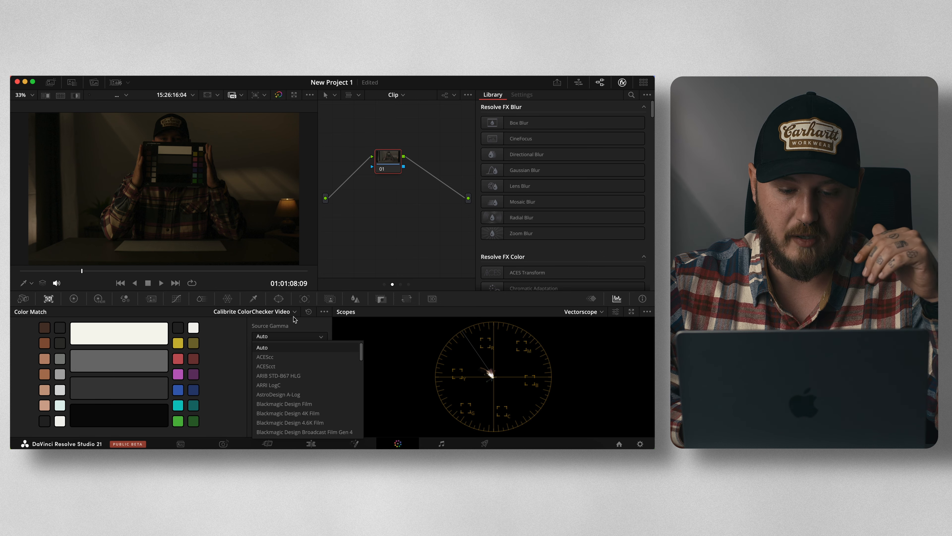
click(281, 385)
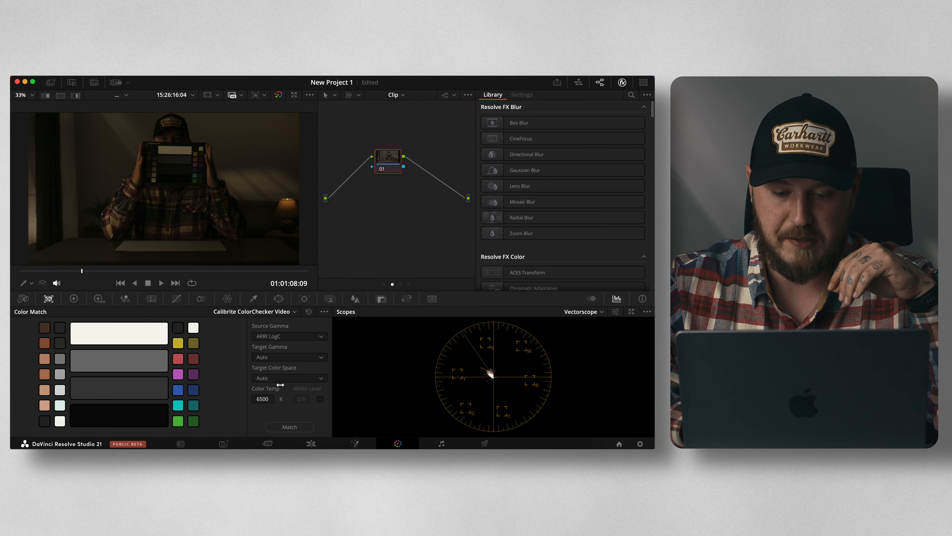
click(275, 360)
click(283, 292)
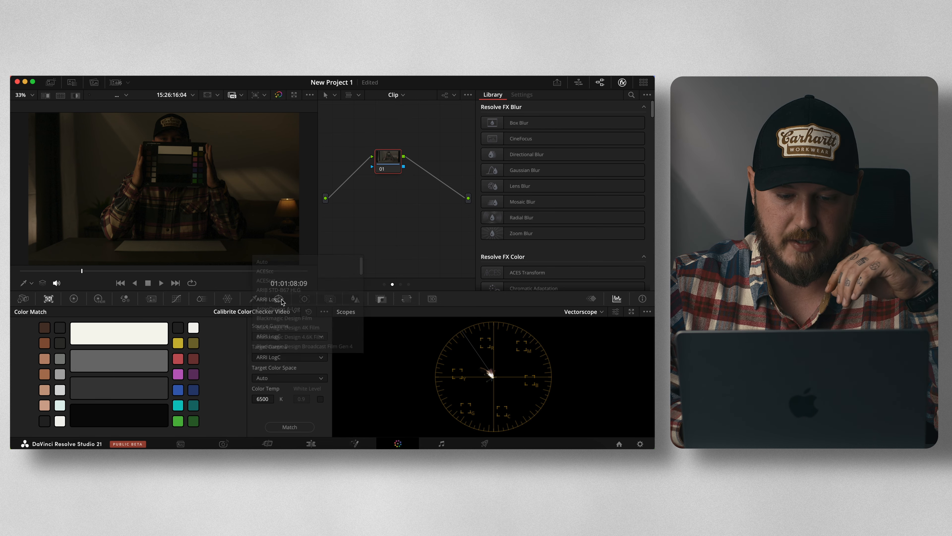
click(277, 379)
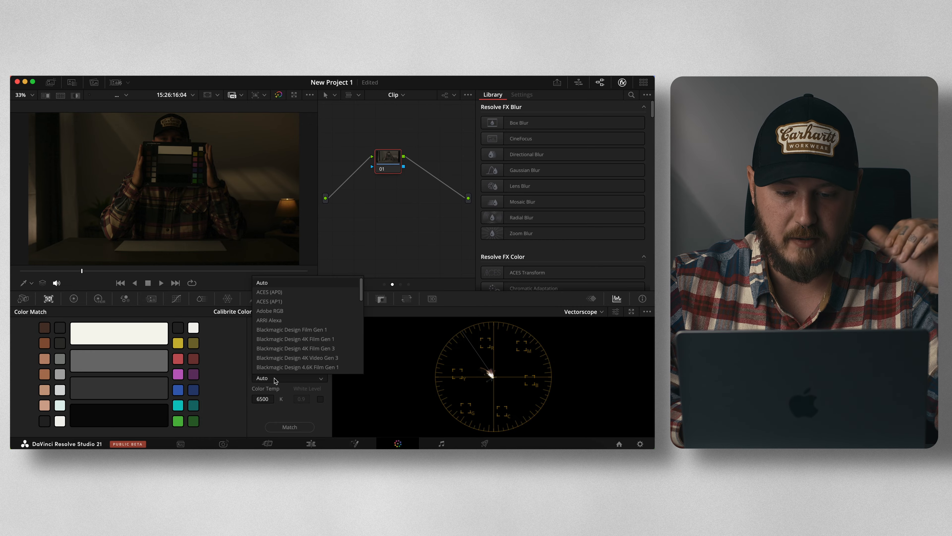
click(275, 321)
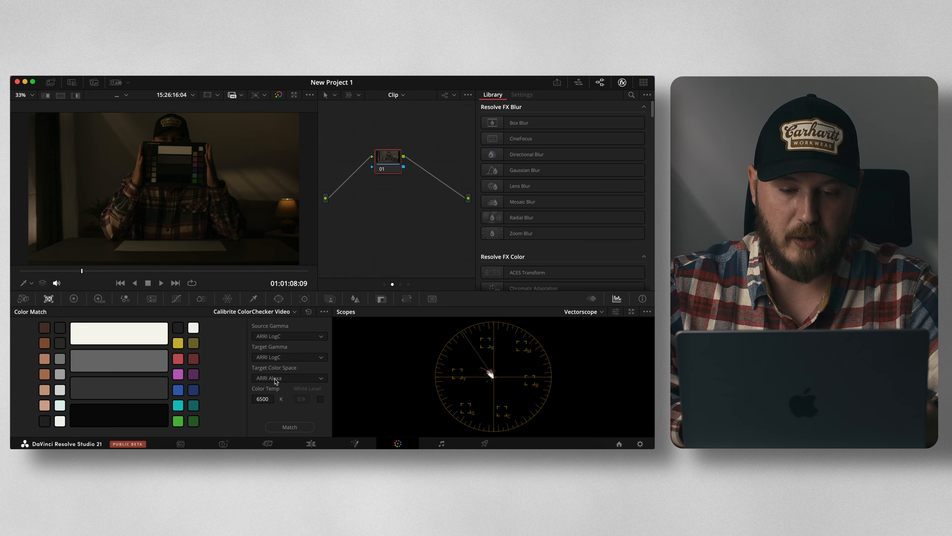
click(275, 378)
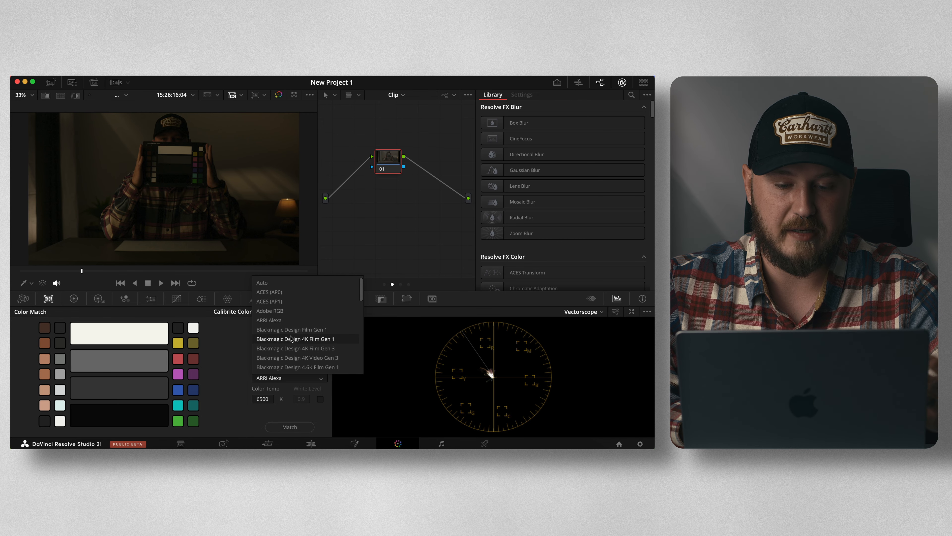
click(274, 378)
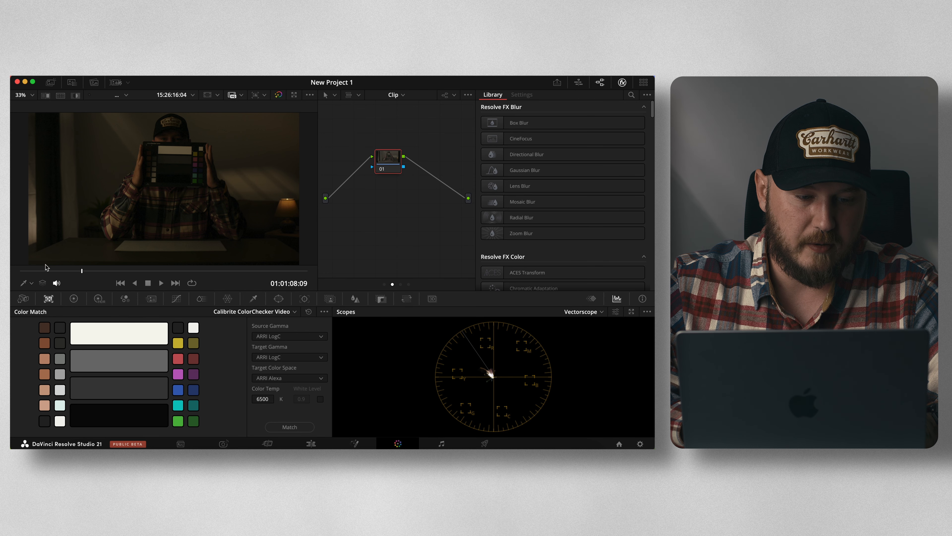
- Fit the Color Chart overlay onto the color checker in the frame and match the clip's colors to it
click(30, 284)
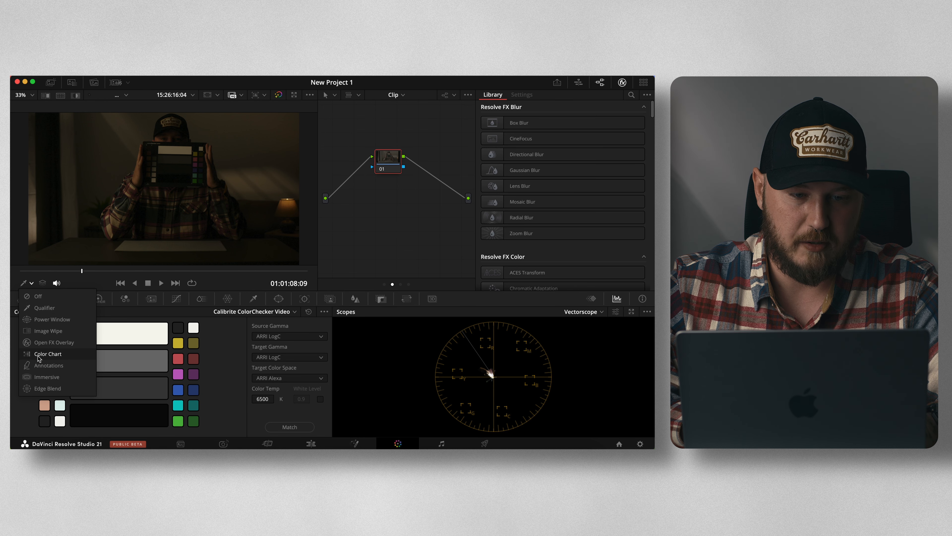
click(39, 355)
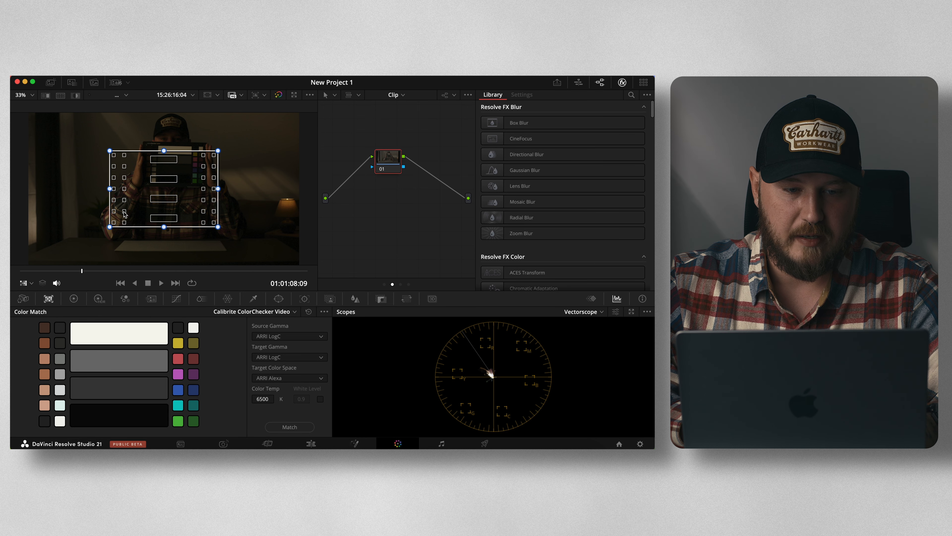
drag(109, 151, 146, 145)
scroll(148, 147, up, 5)
drag(165, 195, 164, 195)
scroll(164, 195, down, 5)
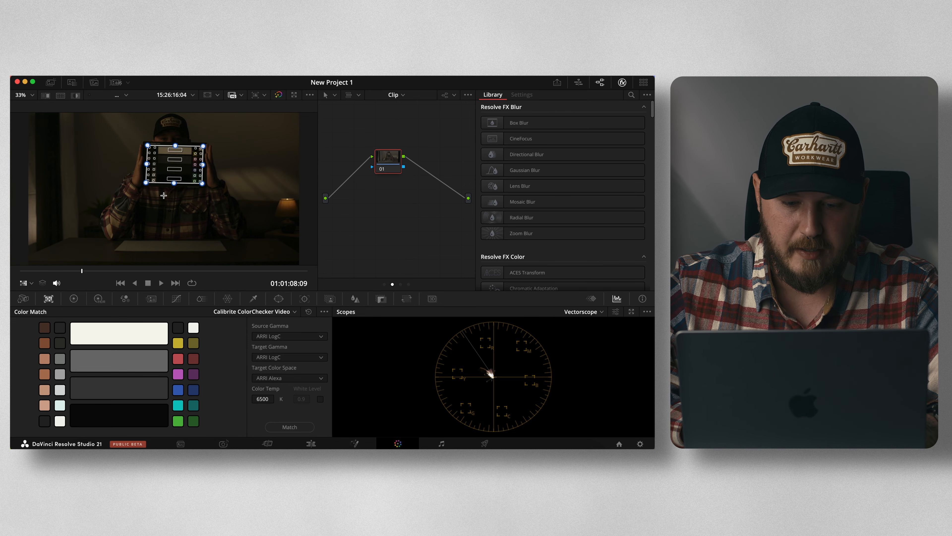
click(297, 427)
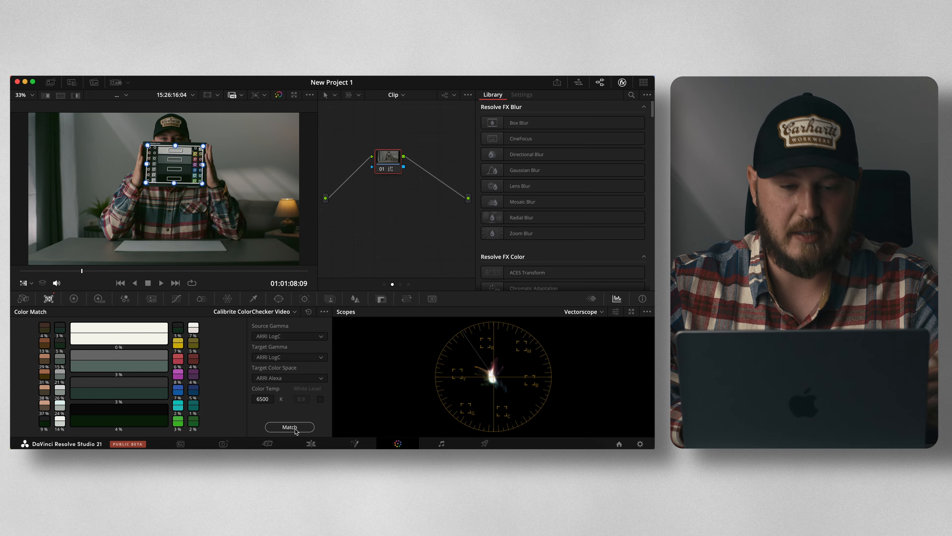
- Turn off the chart overlay in the viewer and move the playhead to 01:01:29:19
click(27, 283)
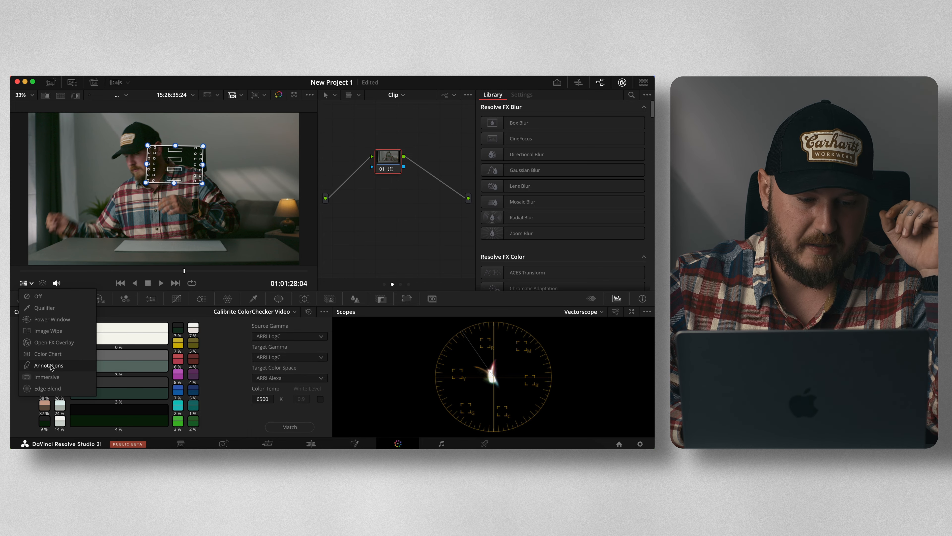
click(43, 317)
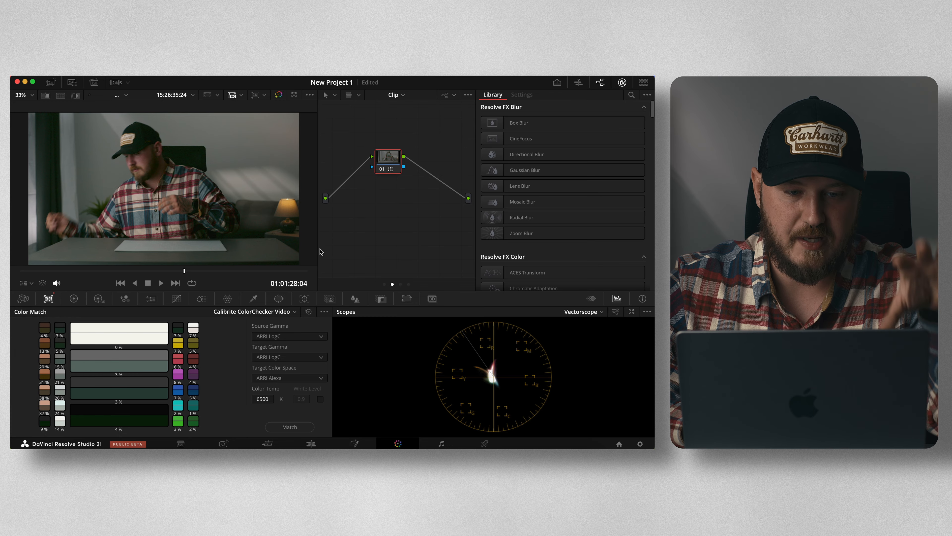
click(194, 270)
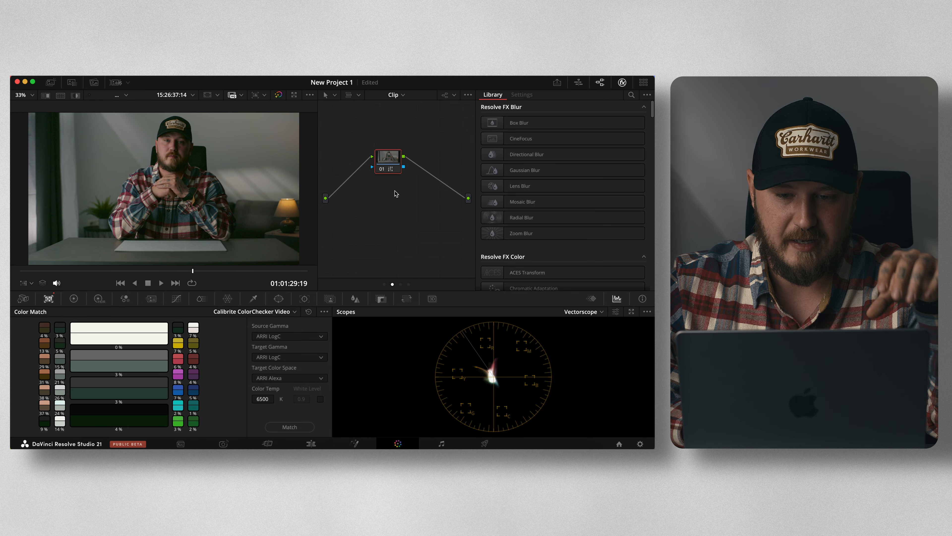
- Insert a node before the color match node and lower the green saturation on its Hue Vs Sat curve
key(shift+s)
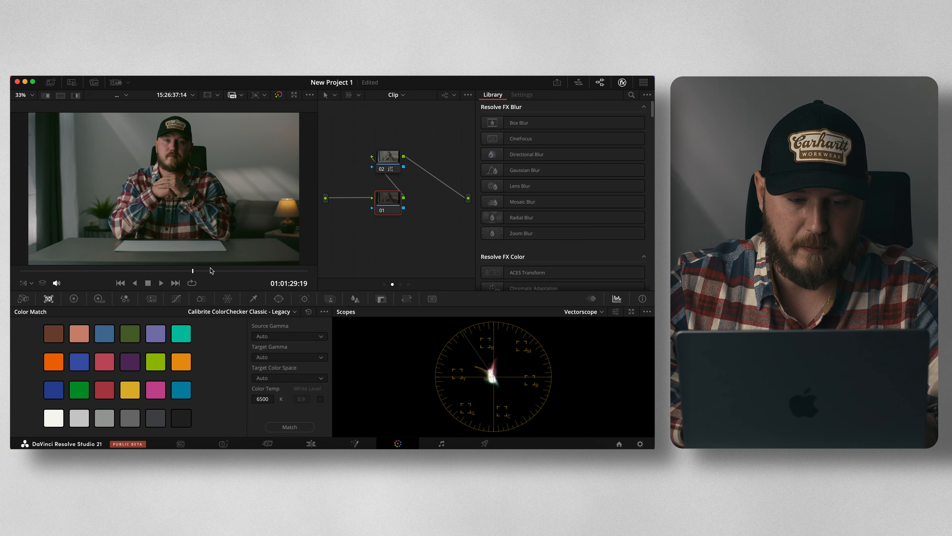
click(176, 299)
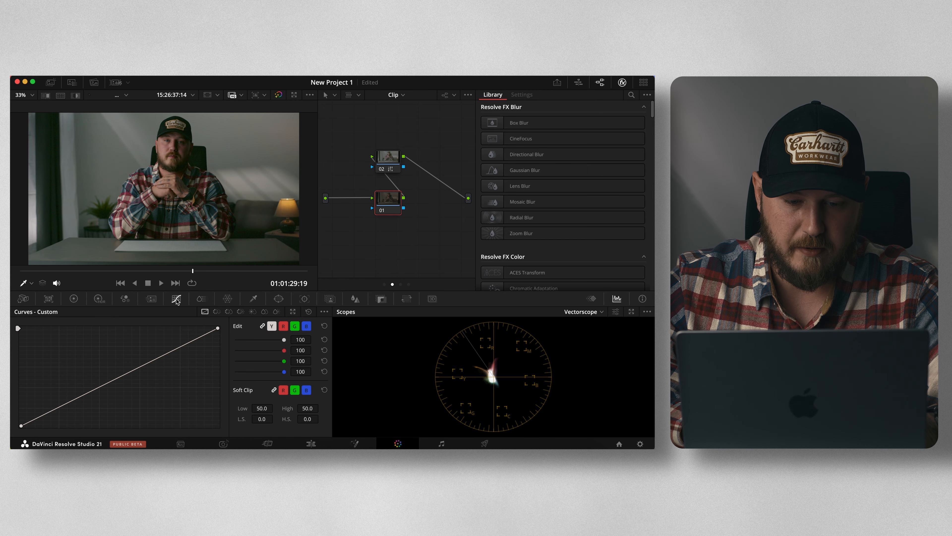
click(228, 312)
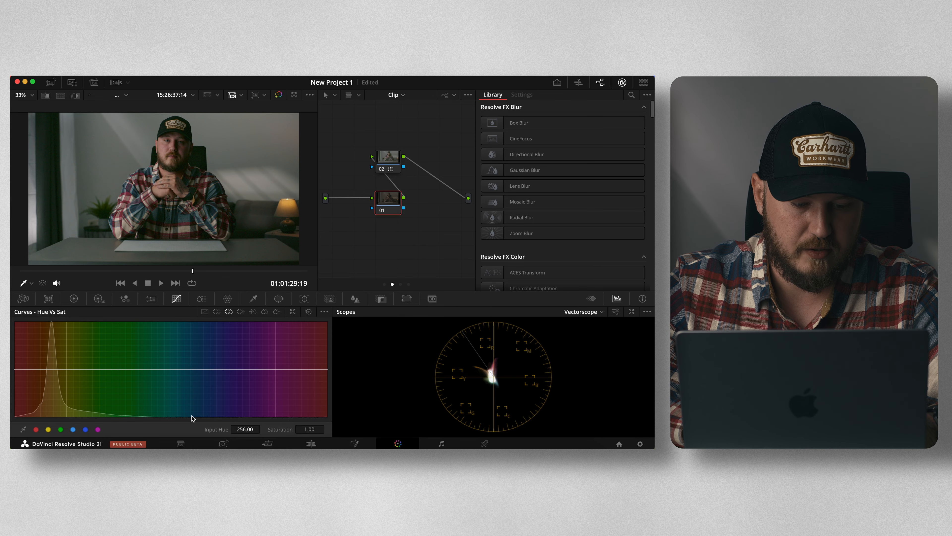
click(61, 430)
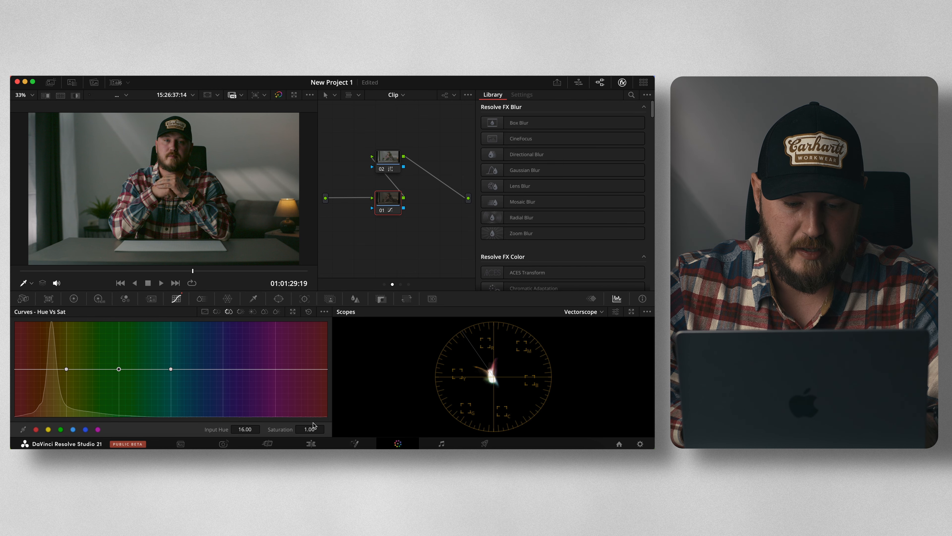
drag(118, 368, 118, 387)
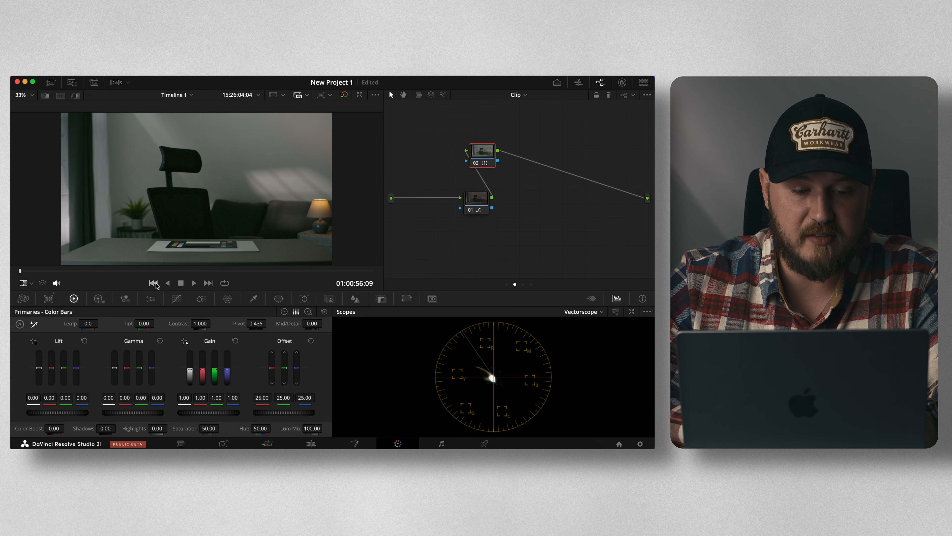
- In the timeline's first clip, choose the Calibrite ColorChecker Video chart for Color Match and go to the frame showing the color checker
click(153, 283)
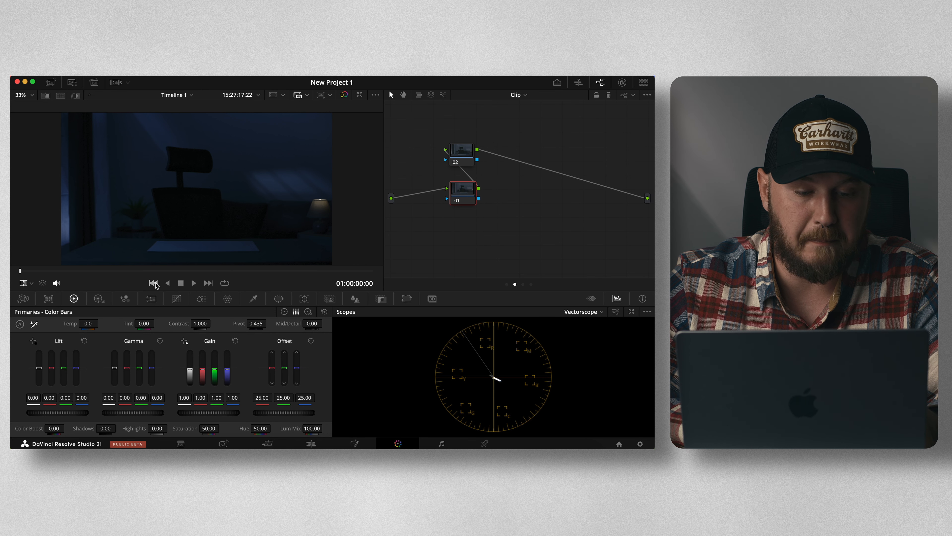
click(49, 299)
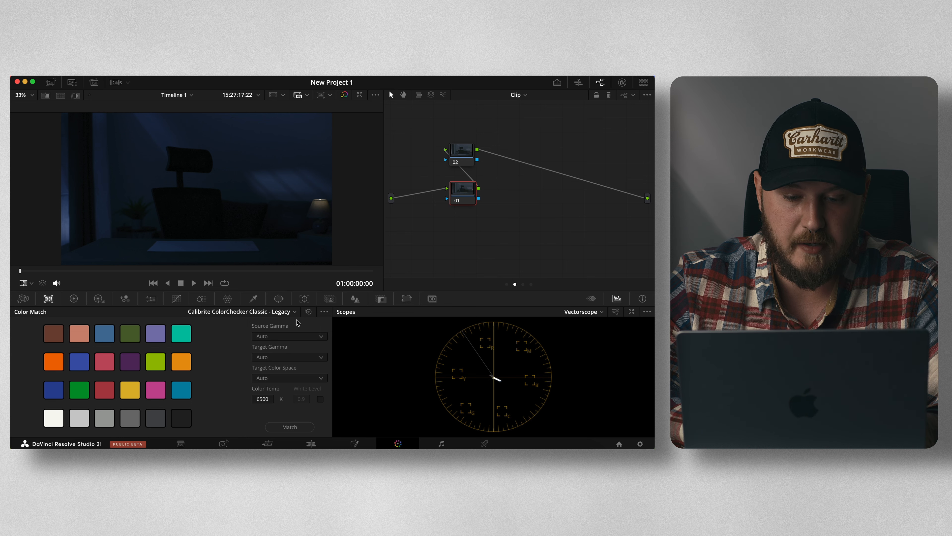
click(284, 315)
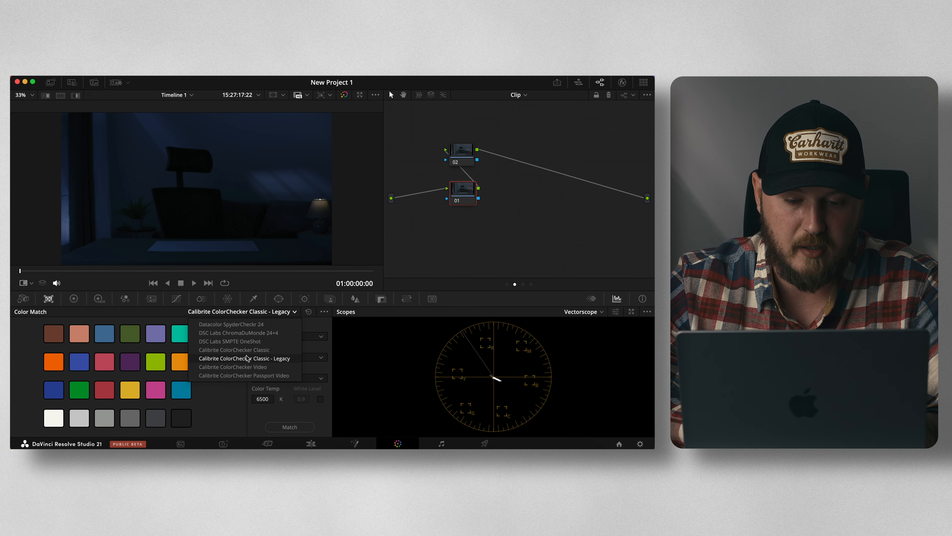
click(250, 368)
drag(115, 270, 121, 271)
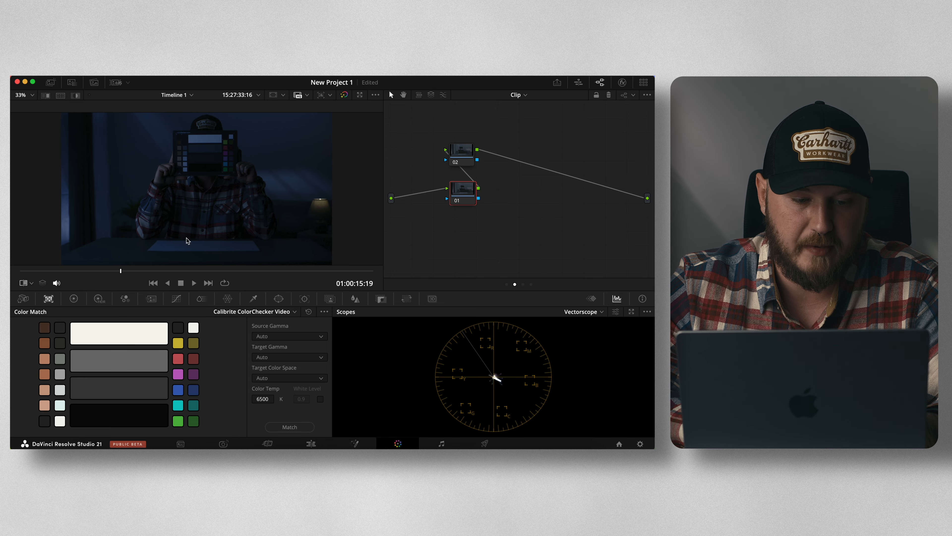
- Set the blue-tinted clip's Color Match source and target gamma to ARRI LogC and its target color space to ARRI Alexa
click(301, 335)
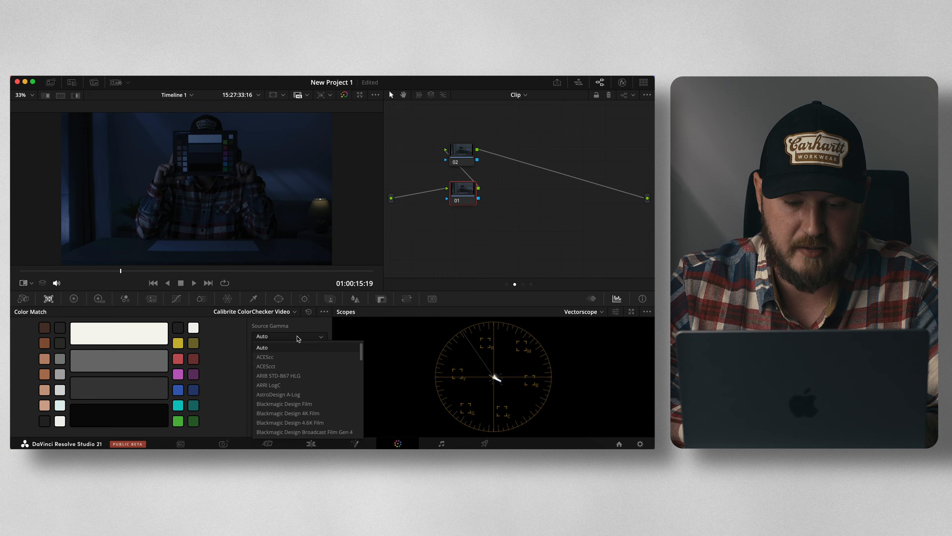
click(275, 385)
click(281, 359)
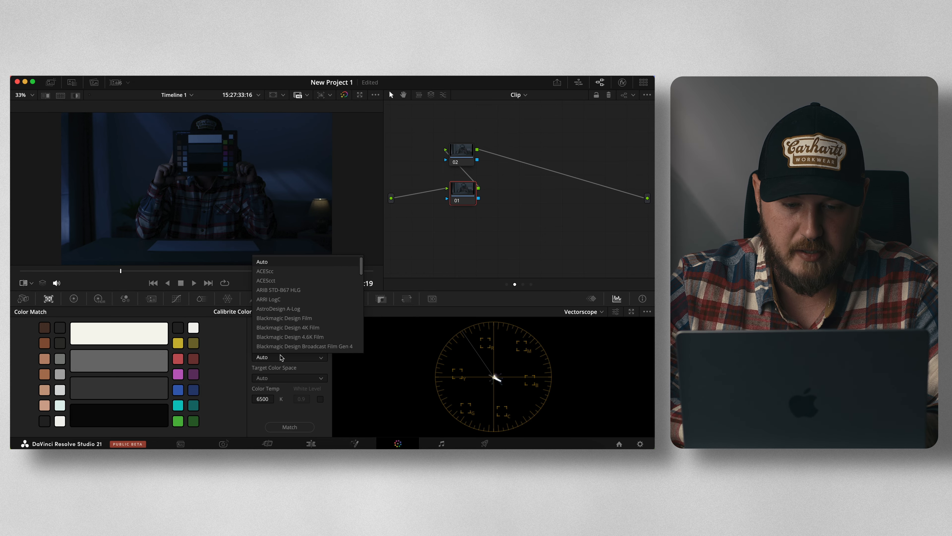
click(279, 300)
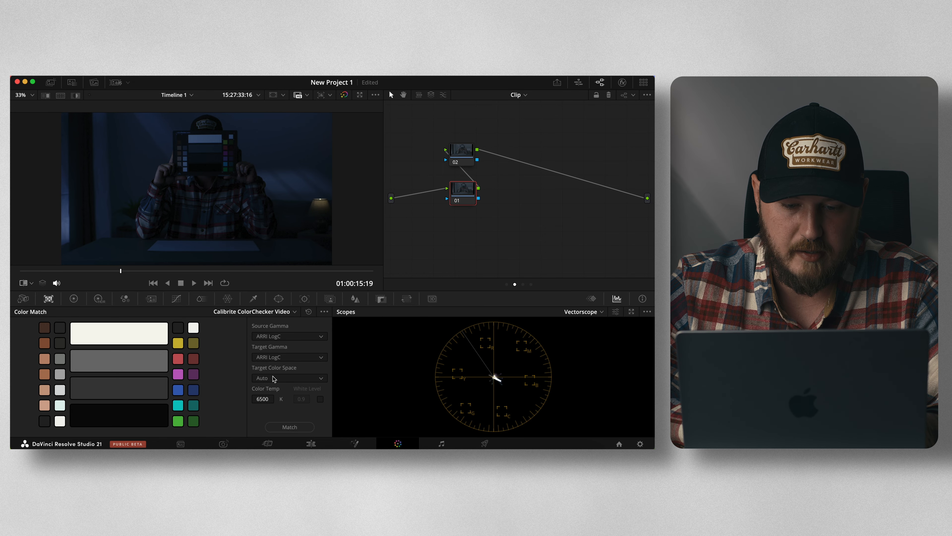
click(273, 378)
click(284, 323)
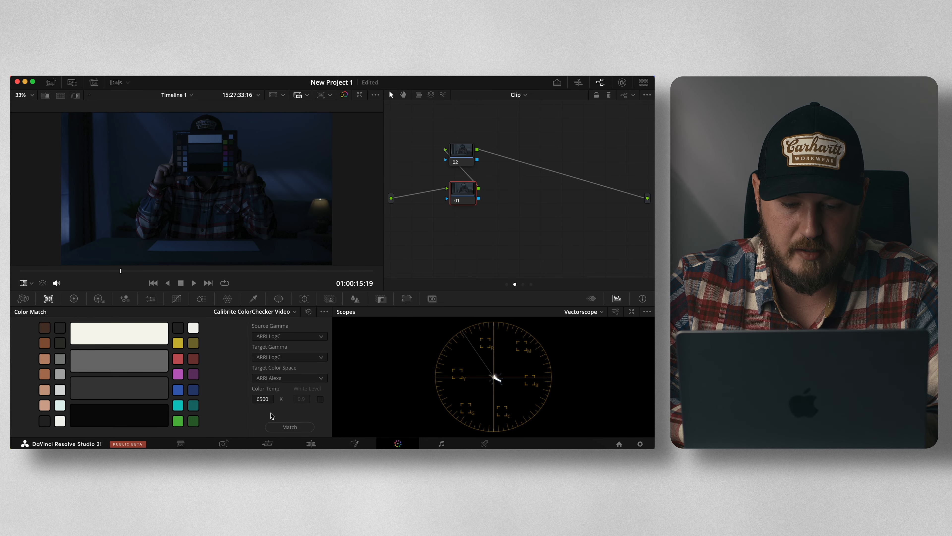
- Fit the color chart overlay to the color checker in the blue-tinted clip and run the match
drag(267, 396, 259, 398)
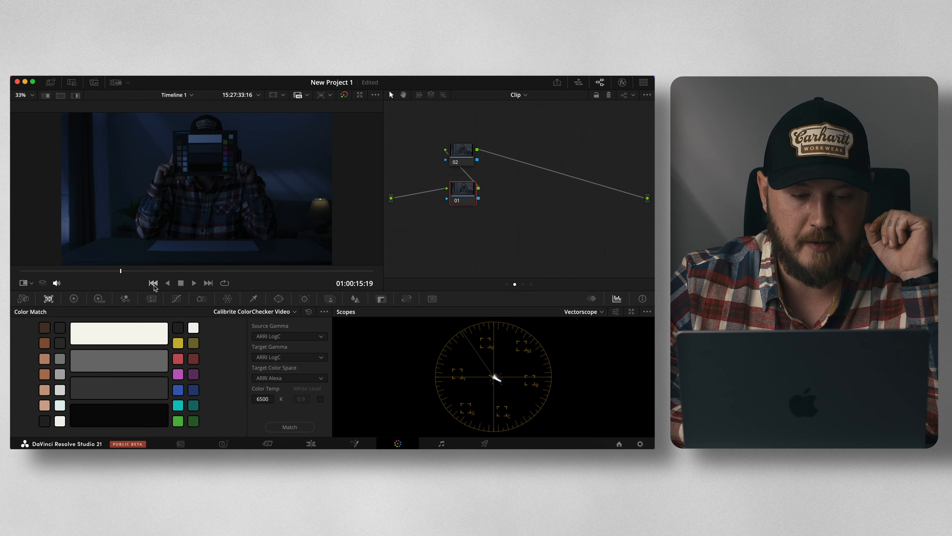
click(29, 284)
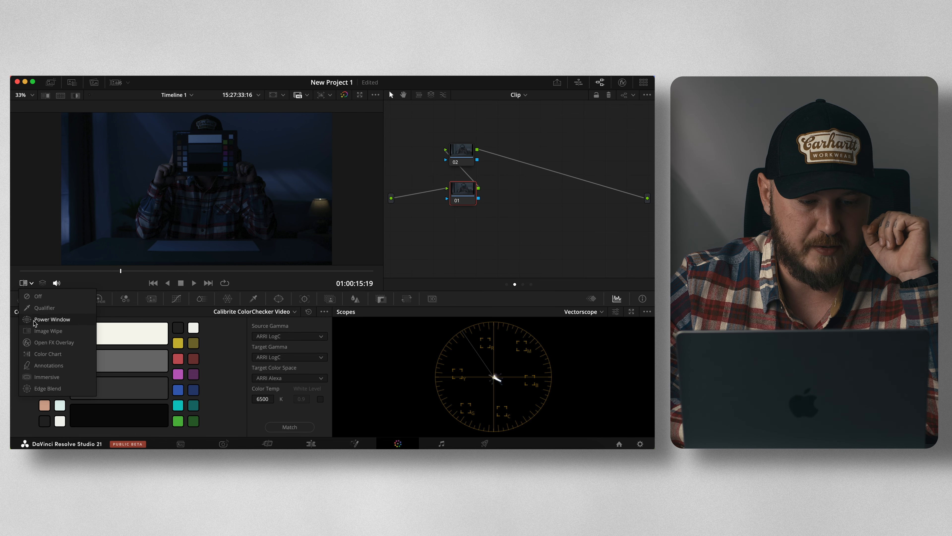
click(48, 354)
drag(143, 225, 172, 173)
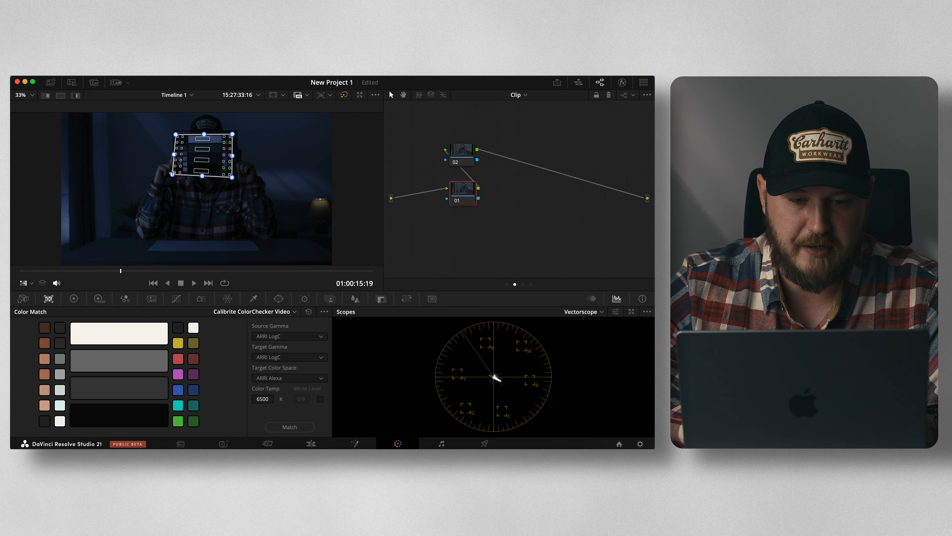
key(shift+z)
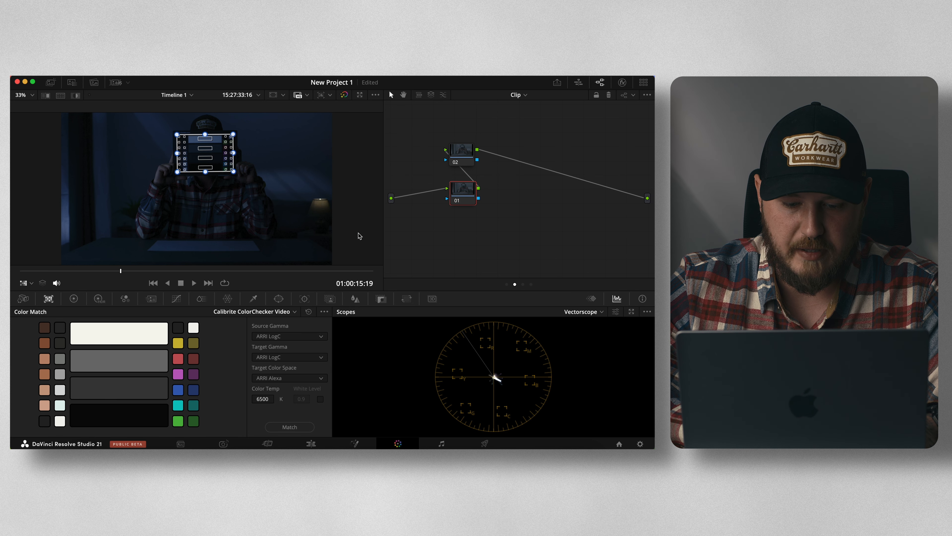
click(297, 430)
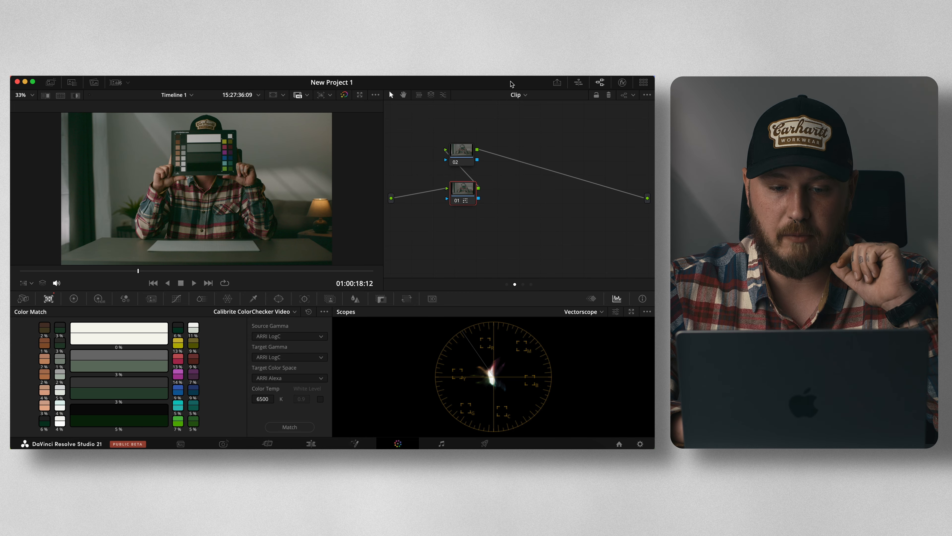
- Grab a still of the matched frame at 01:00:18:12 and reset the grade of node 01
right_click(236, 173)
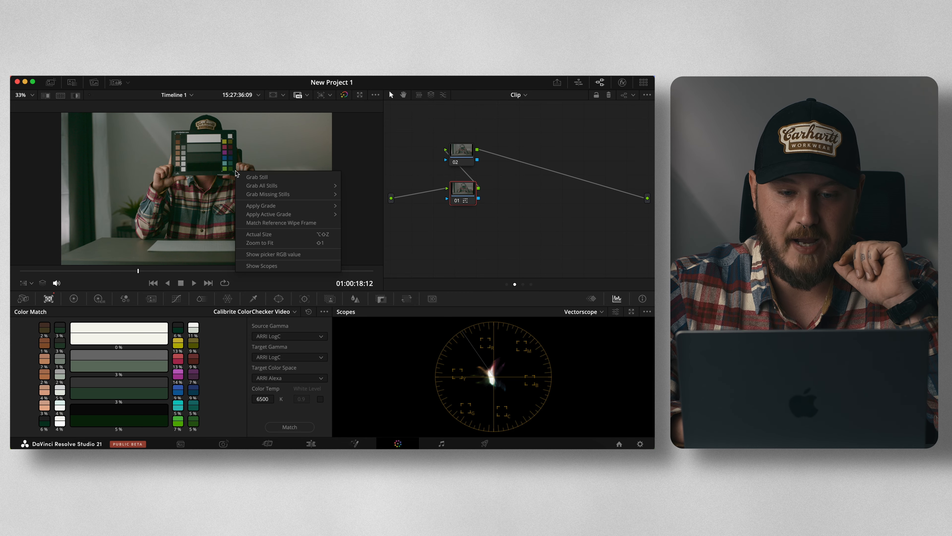
click(252, 177)
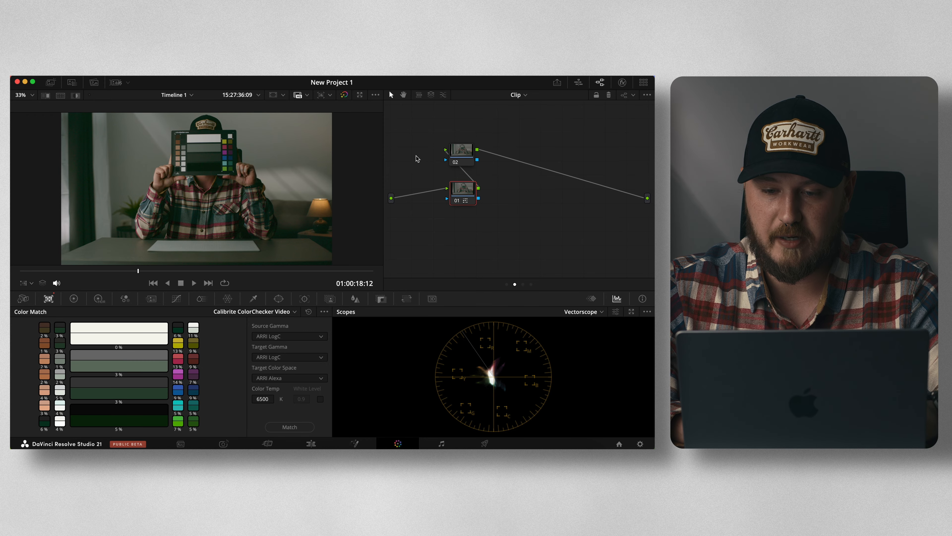
right_click(470, 192)
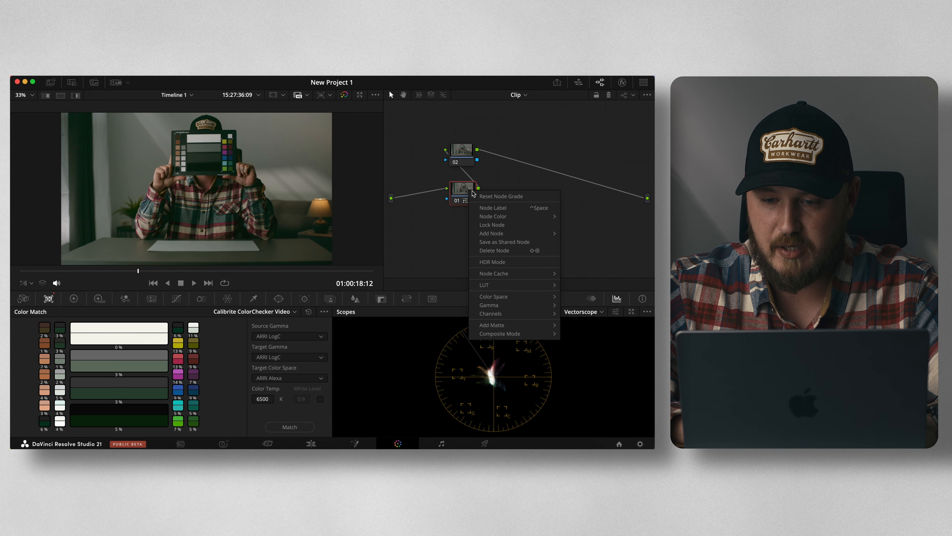
click(487, 196)
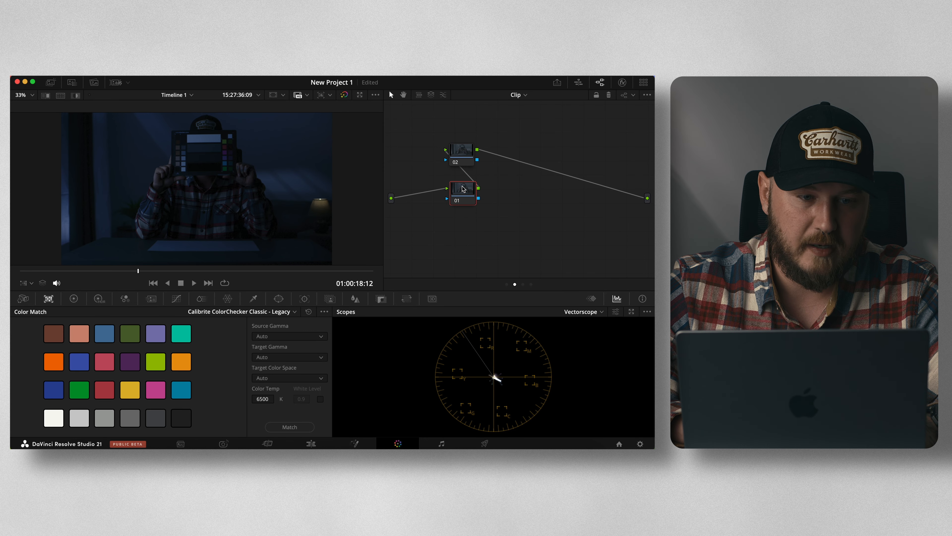
- Wipe the grabbed gallery still against the current frame, with the split through the middle of the color chart
click(52, 82)
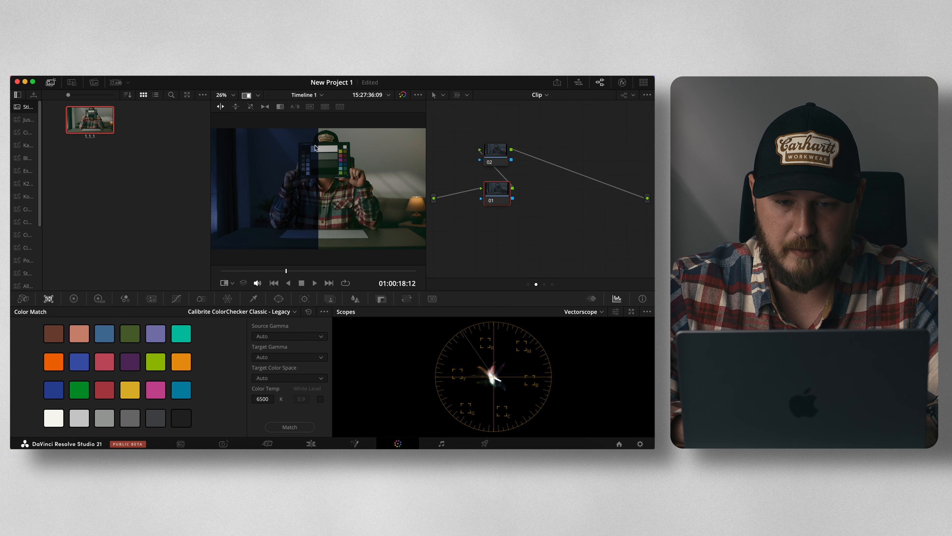
drag(319, 147, 325, 147)
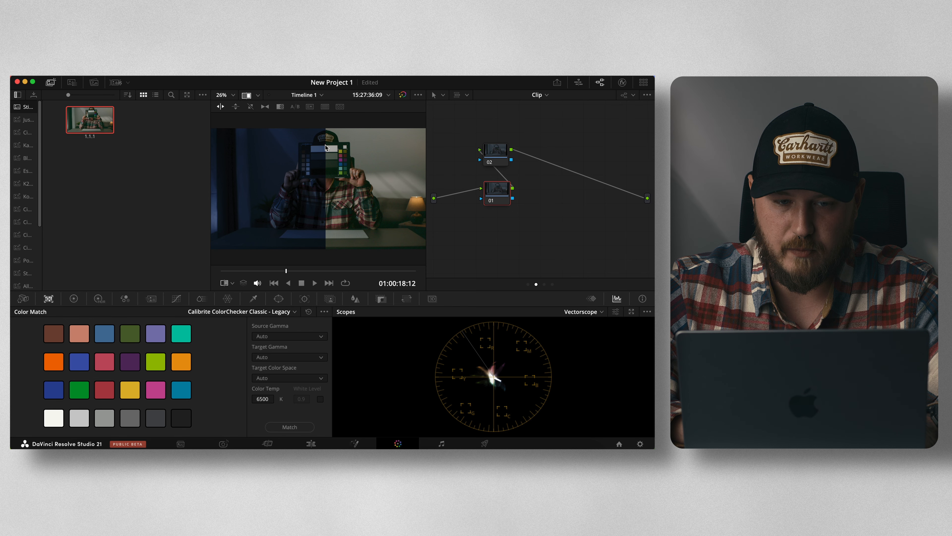
click(50, 82)
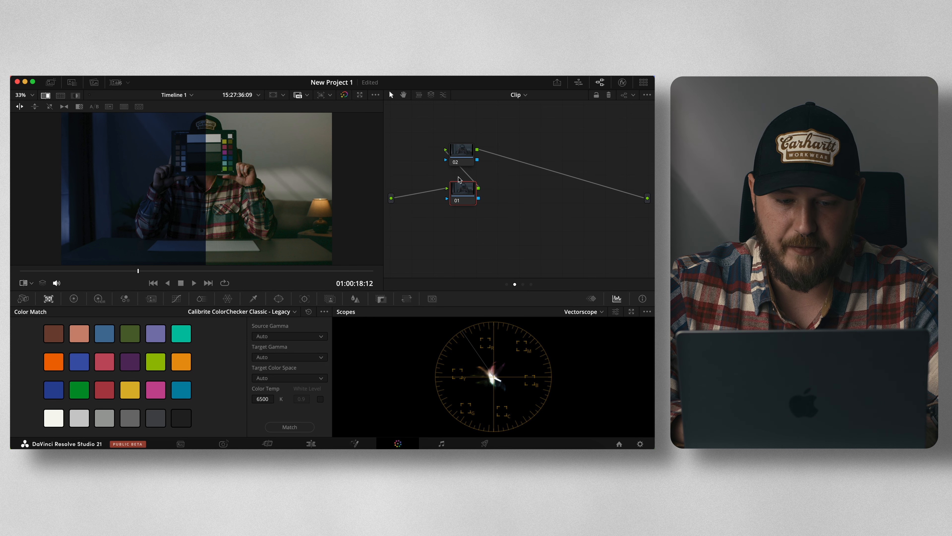
- Set the HDR color wheels' color space to ARRI Wide Gamut 3 and gamma to ARRI LogC3 on node 01
click(99, 298)
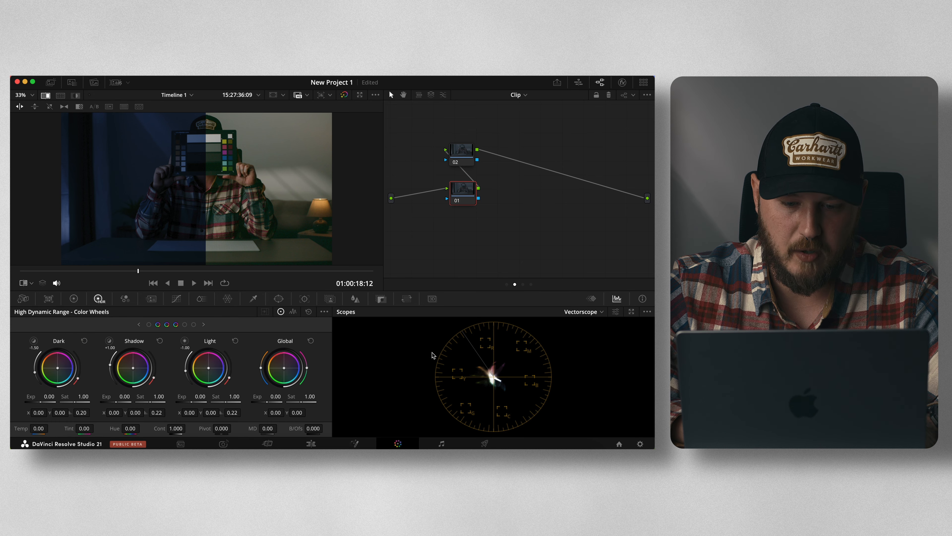
click(325, 312)
mouse_move(410, 389)
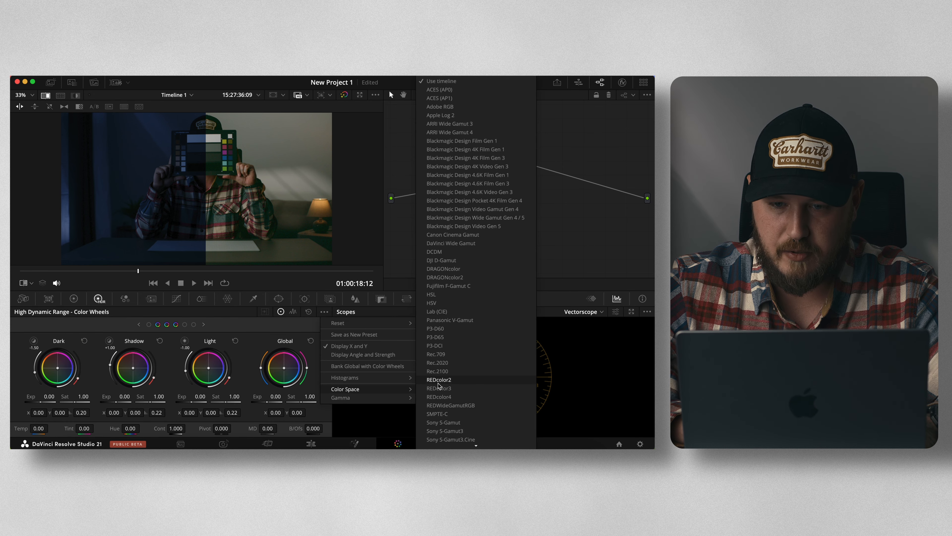
click(449, 124)
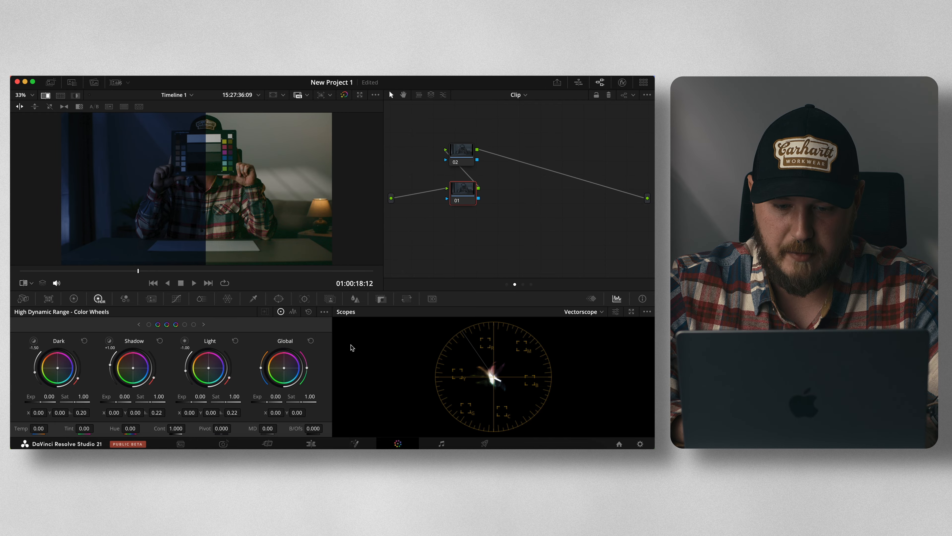
click(325, 312)
mouse_move(405, 397)
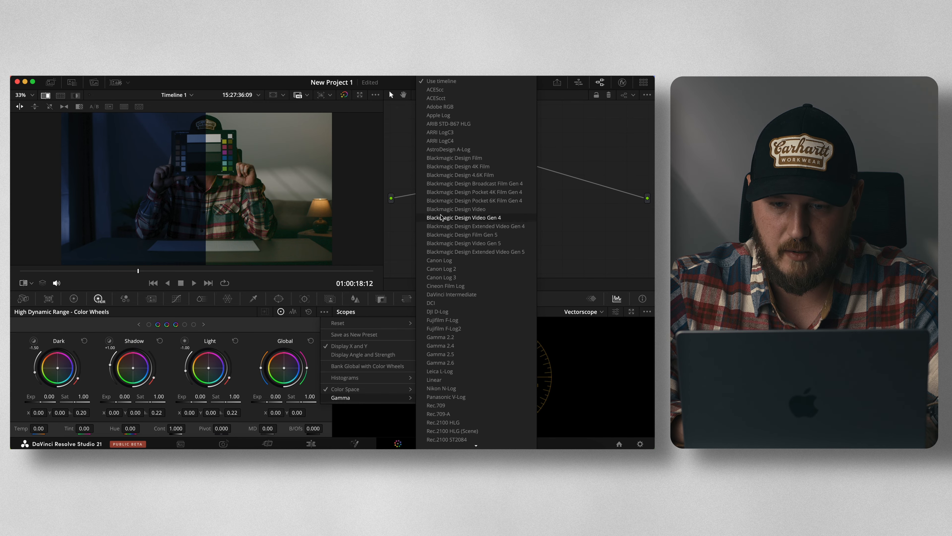
click(450, 132)
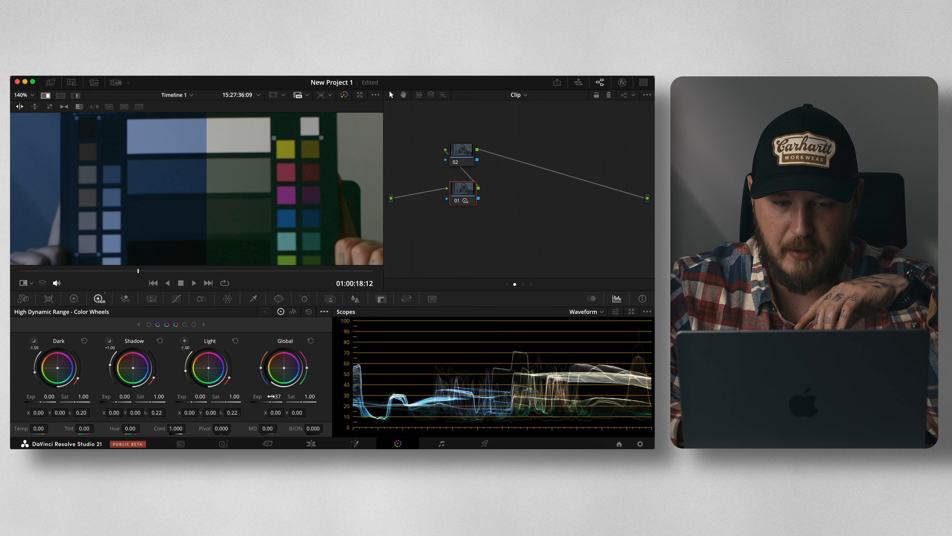
- Raise the HDR global exposure of node 01 to 2.70 against the reference still and turn off the wipe
mouse_move(268, 399)
mouse_down()
mouse_move(299, 399)
mouse_move(268, 399)
mouse_move(277, 399)
mouse_up()
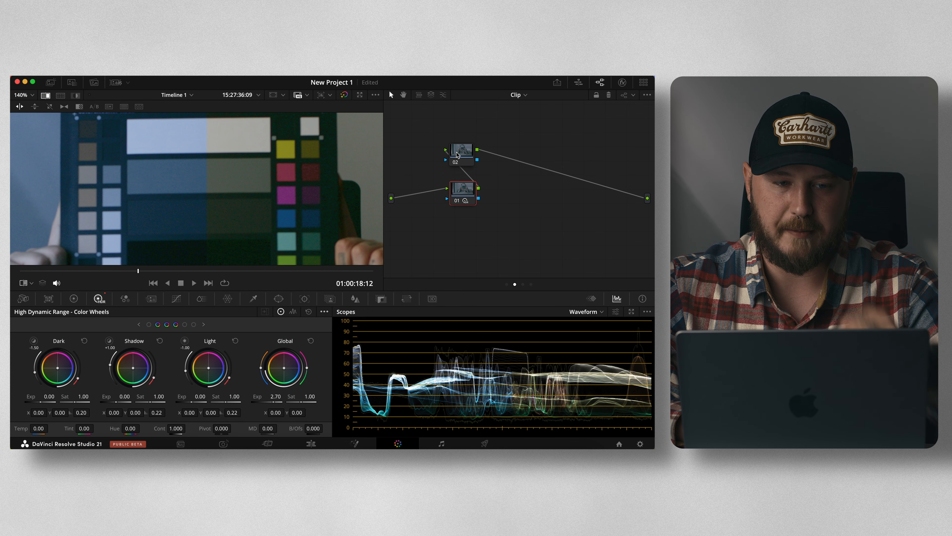
click(46, 95)
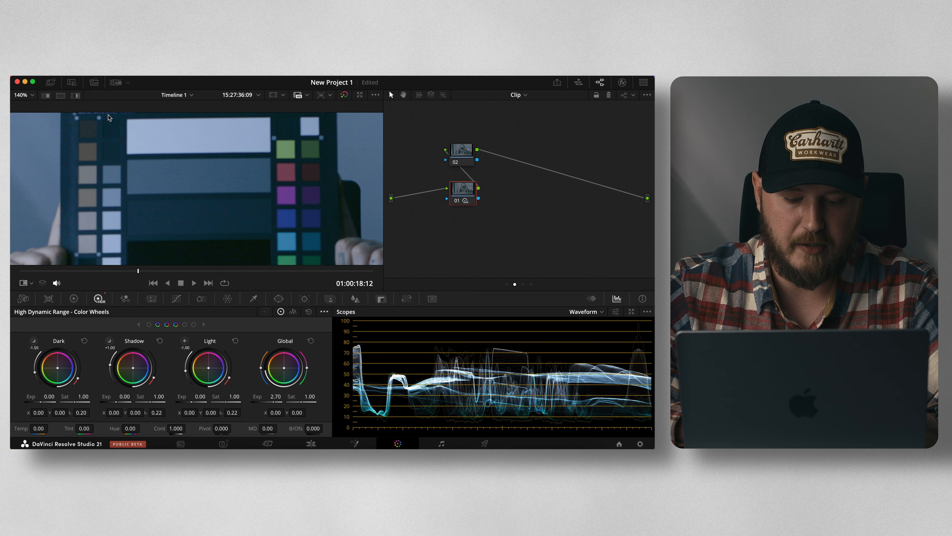
key(shift+z)
- Choose the Calibrite ColorChecker Video chart for Color Match on node 02
click(462, 150)
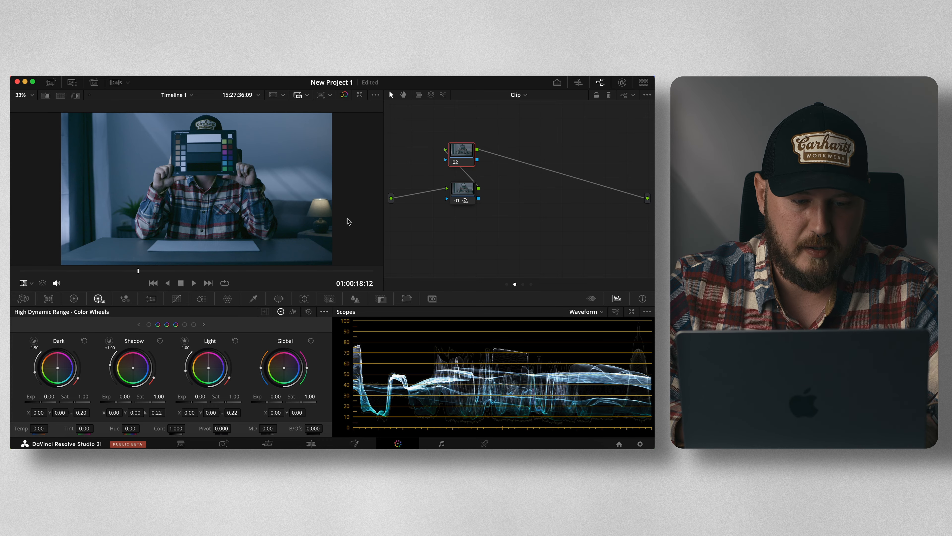
click(48, 298)
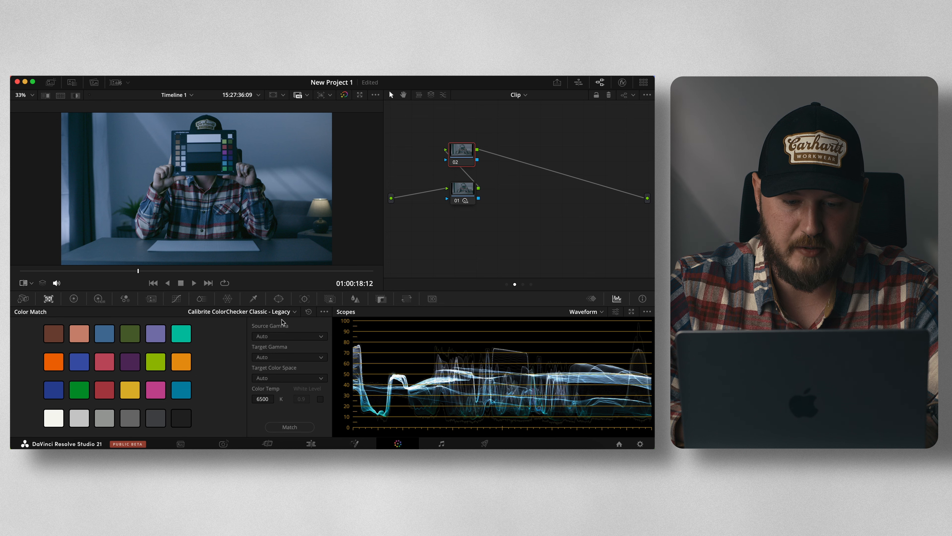
click(289, 312)
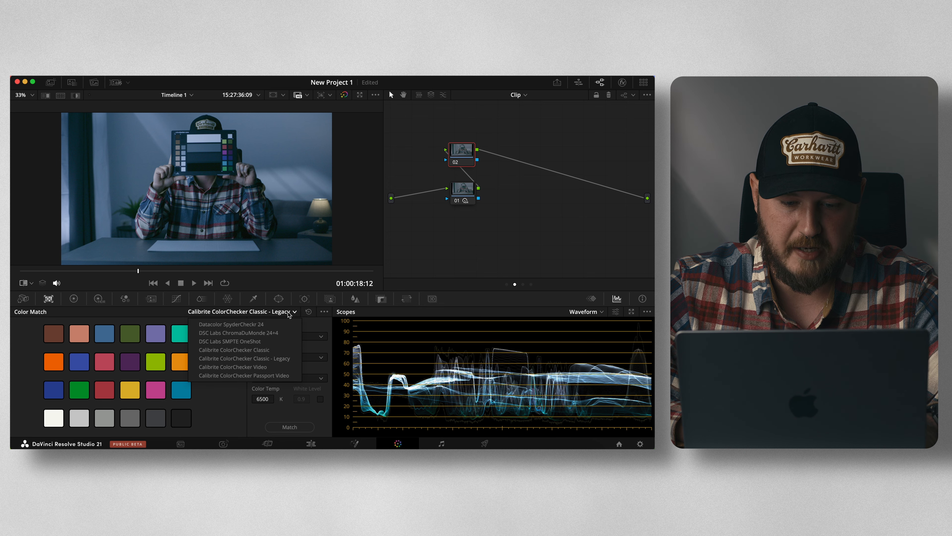
click(261, 366)
- Match node 02 with source and target gamma set to ARRI LogC and target color space set to ARRI Alexa
click(299, 339)
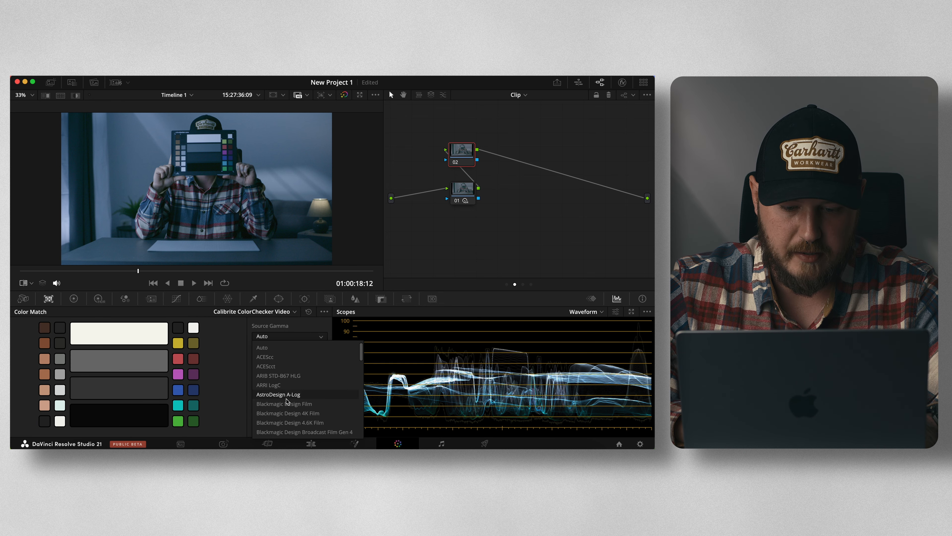
click(295, 403)
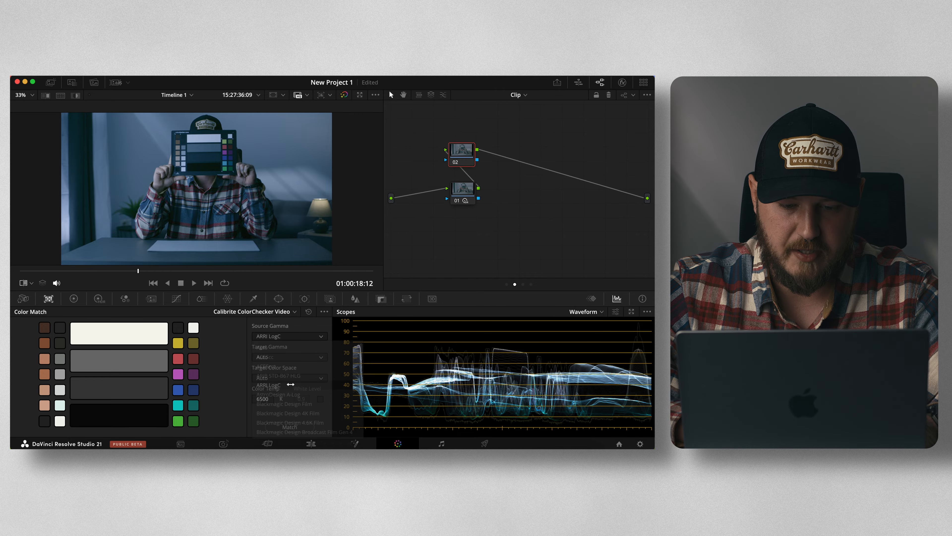
click(284, 359)
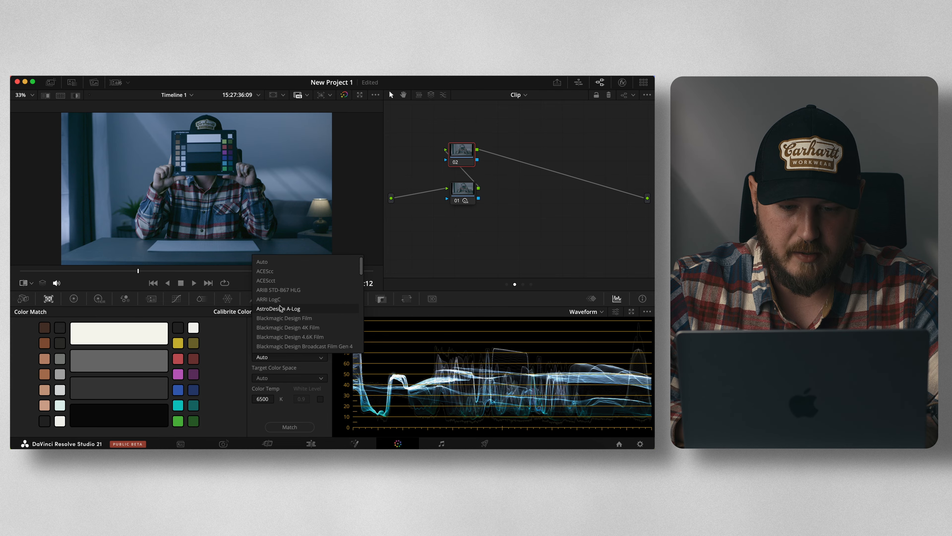
click(275, 299)
click(276, 378)
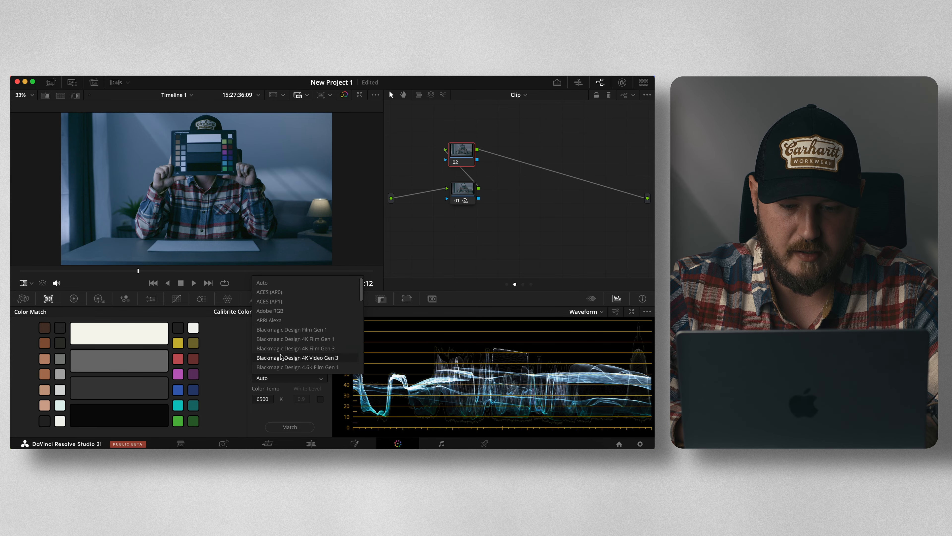
click(290, 326)
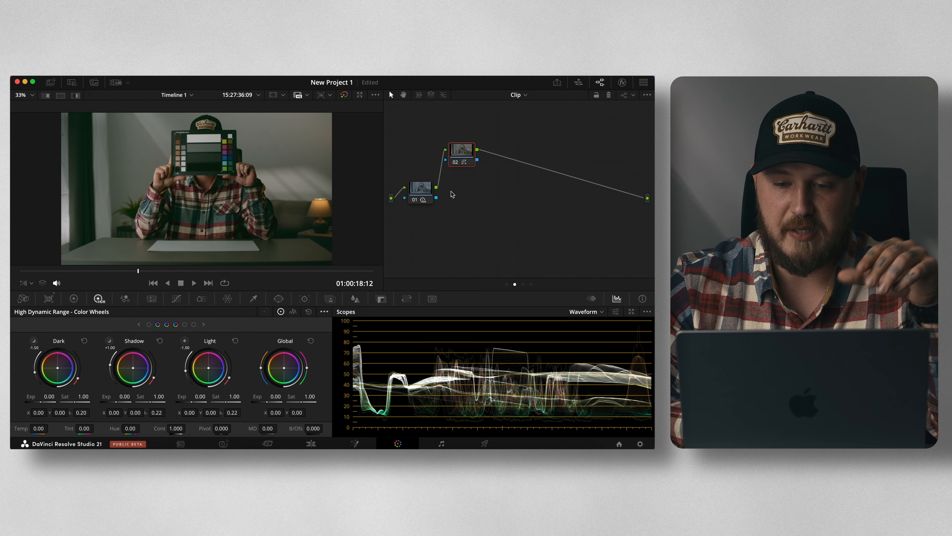
- Check the HDR exposure setting on node 01, reselect node 02 and save the project
click(417, 190)
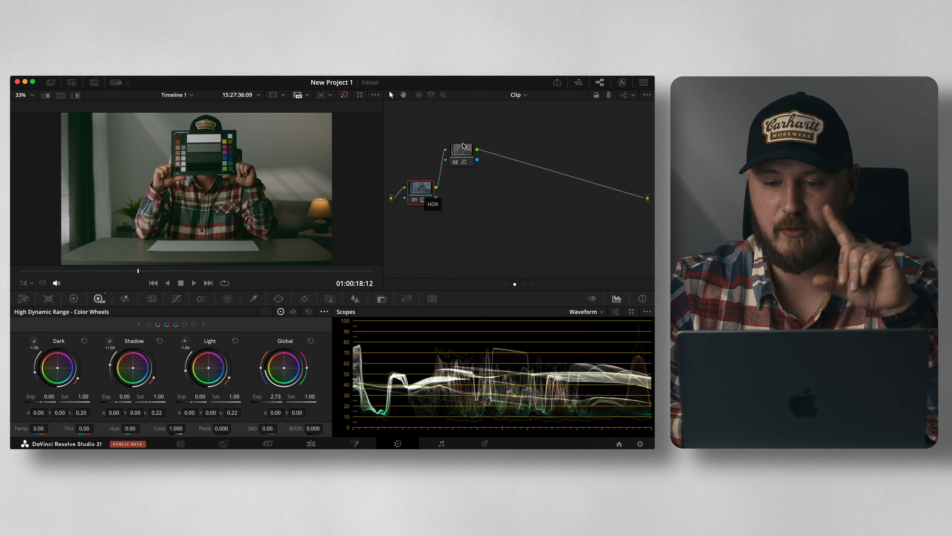
click(463, 151)
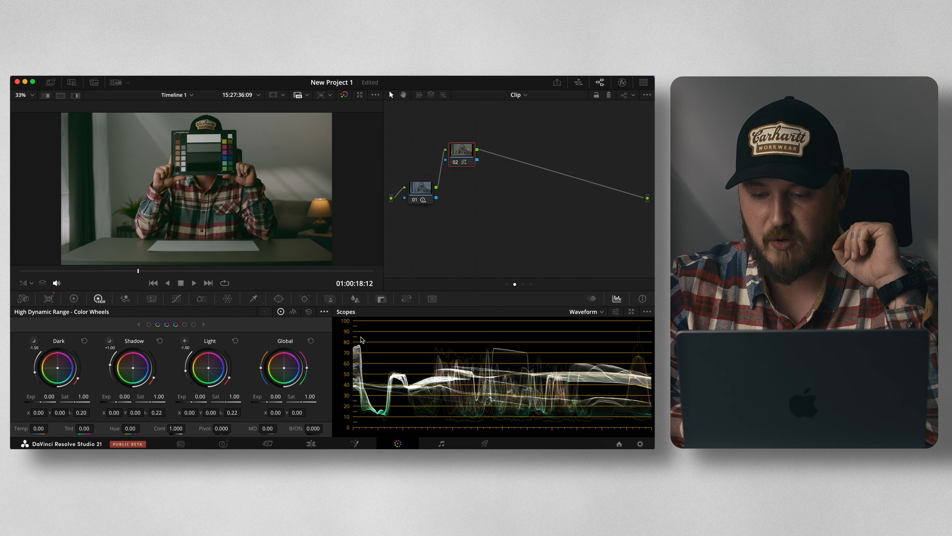
key(super+s)
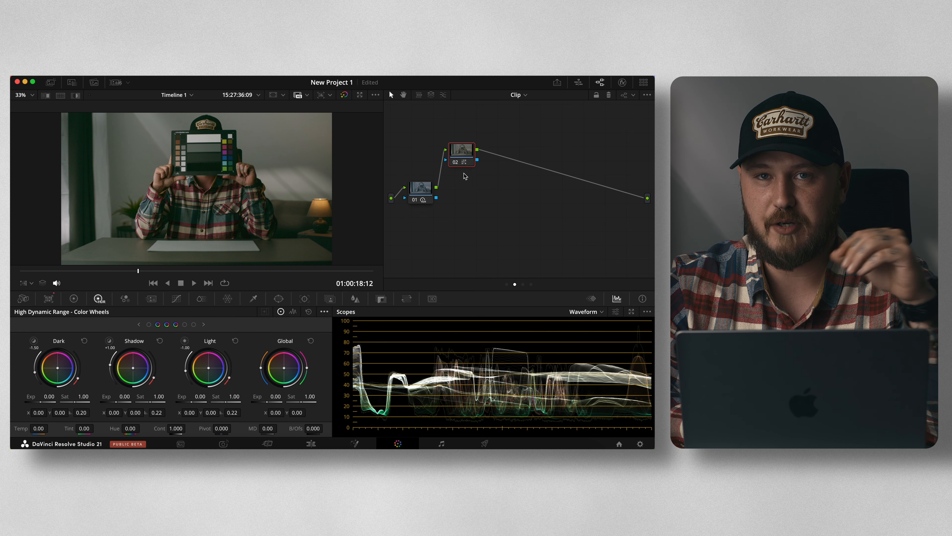
- Toggle node 02 off and on repeatedly to compare the image with and without the color match
click(455, 162)
click(455, 162)
click(455, 163)
click(455, 163)
click(455, 162)
click(456, 163)
click(455, 163)
click(456, 163)
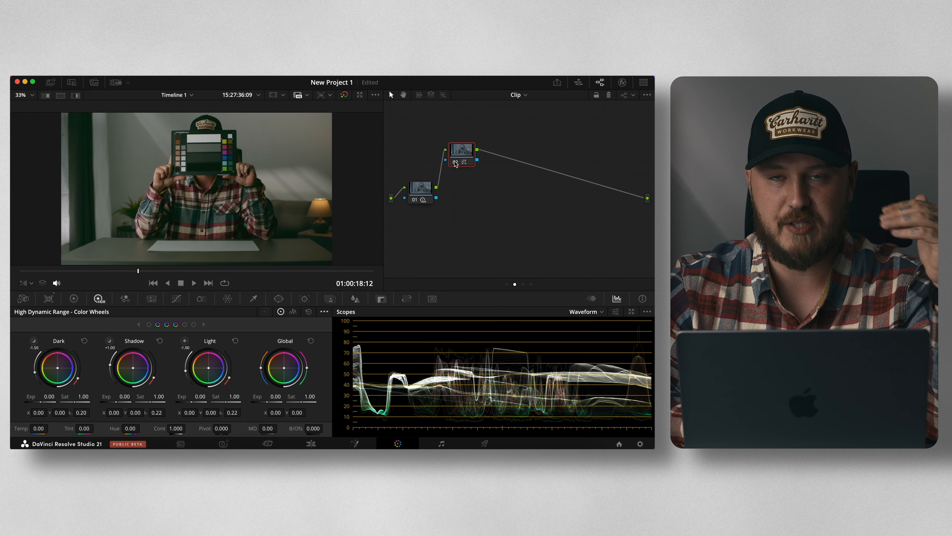